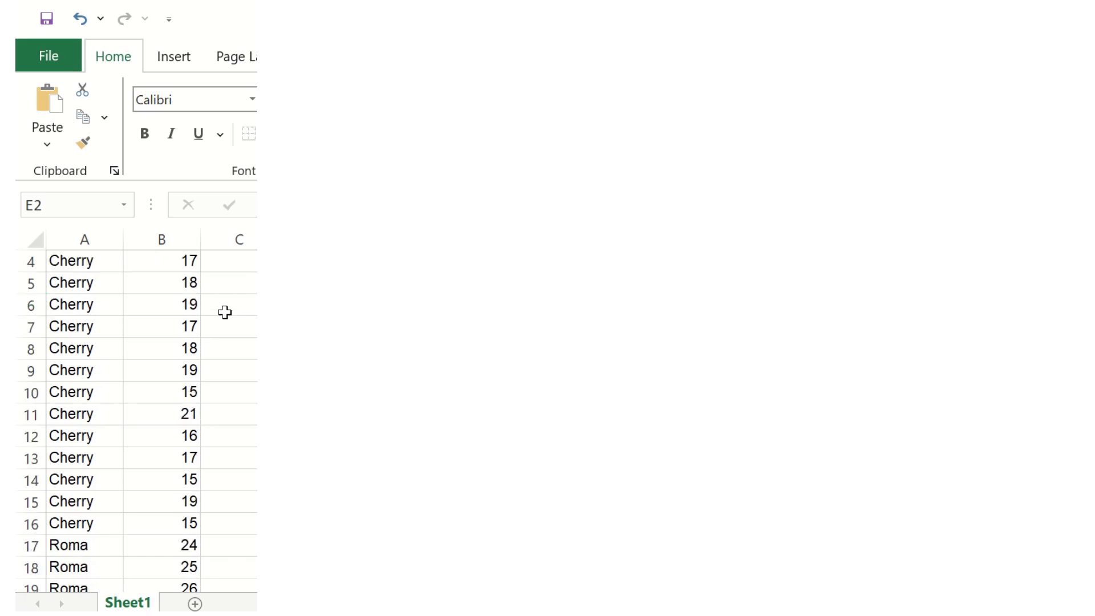
scroll(224, 312, "down", 4)
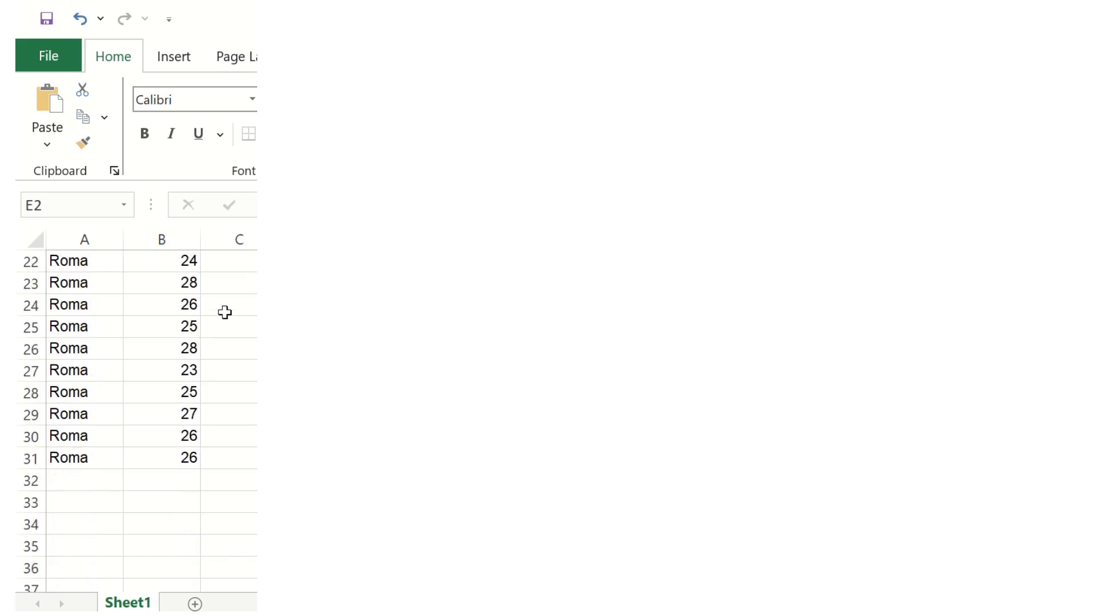
Scroll through the Cherry and Roma yields in rows 1–31 and return to the top.
scroll(224, 312, "up", 7)
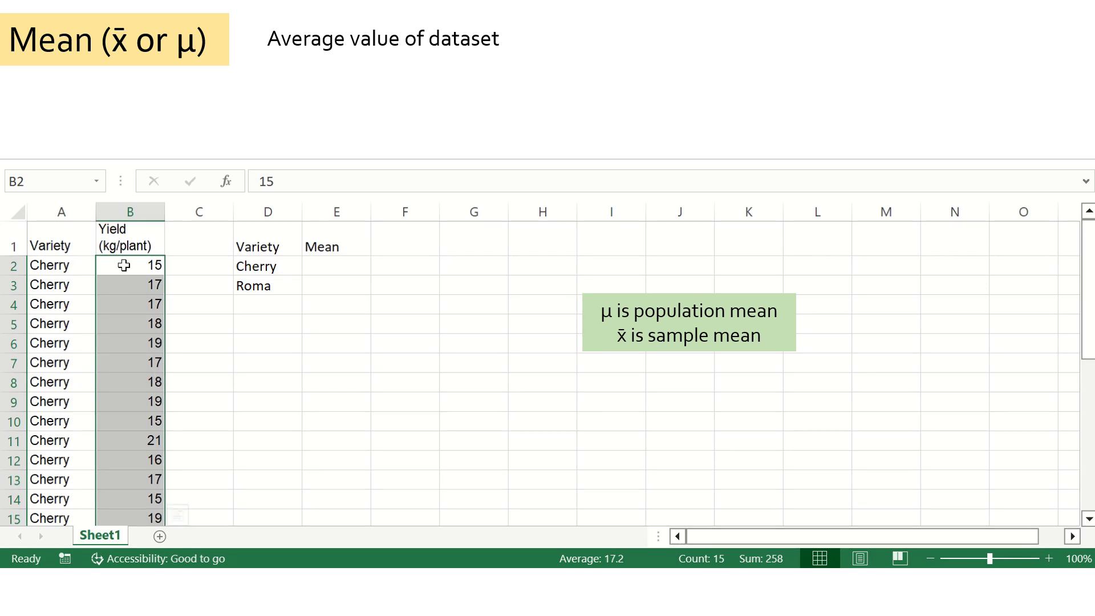
Enter =258/15 in E2 so the Cherry mean reads 17.2.
left_click_drag(151, 264, 112, 350)
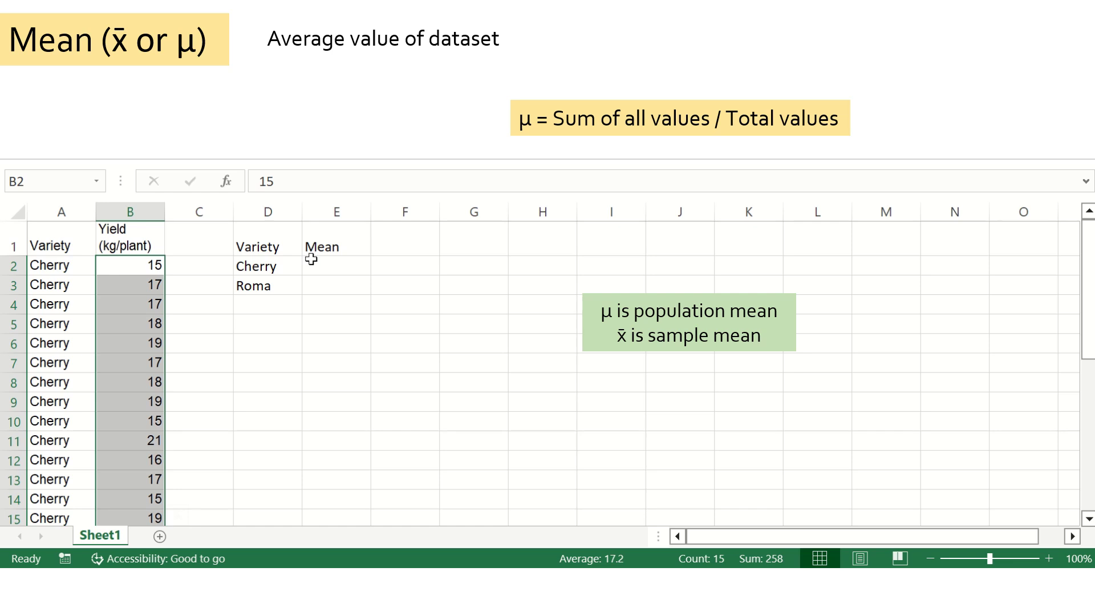
left_click(311, 260)
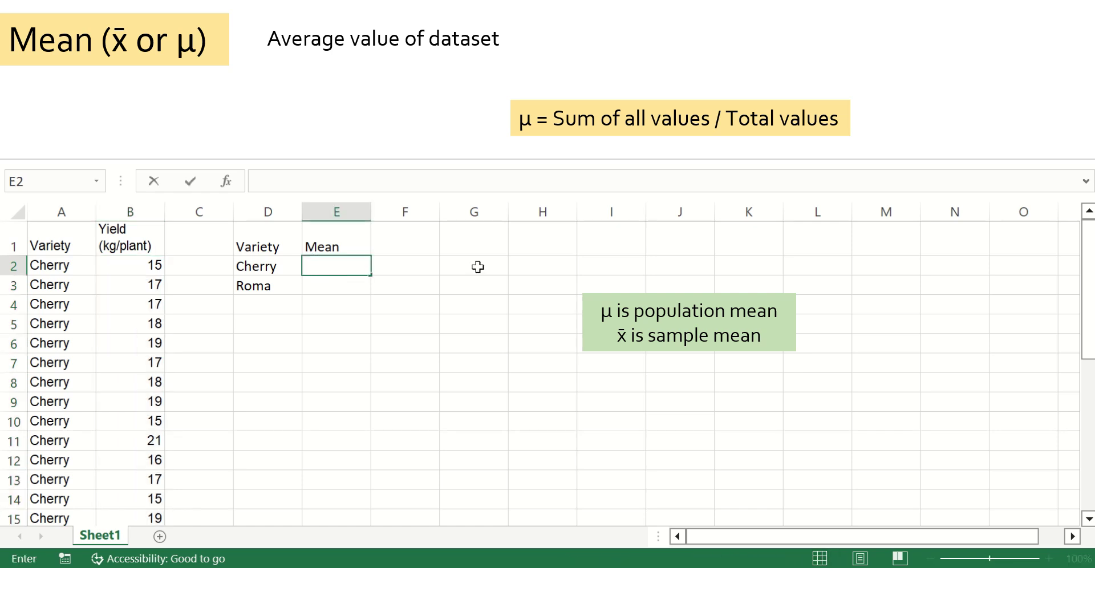
type("=258")
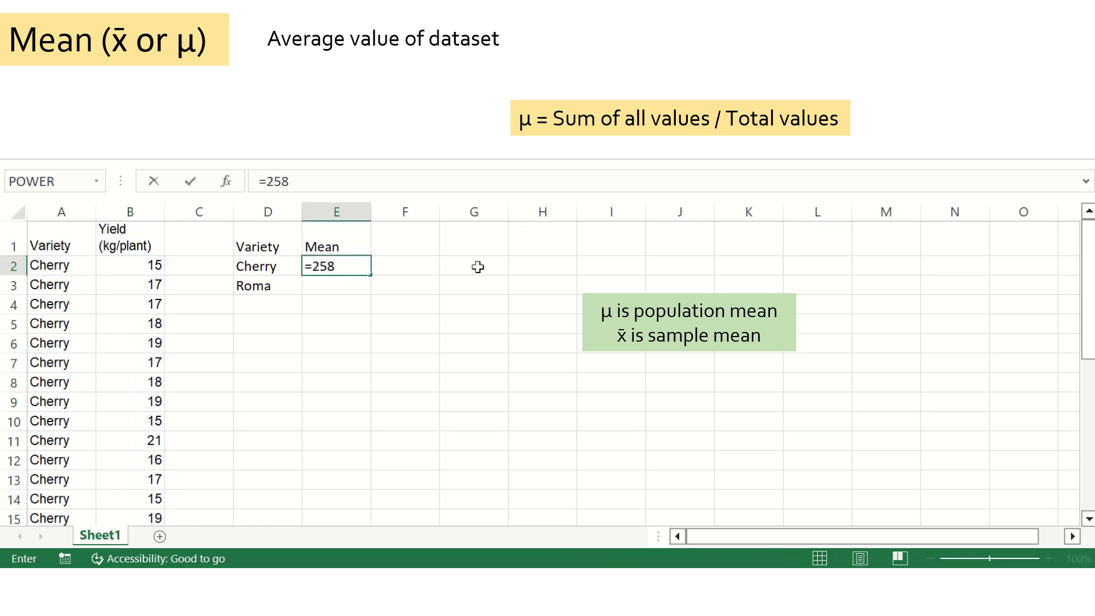
type("/15")
key("Return")
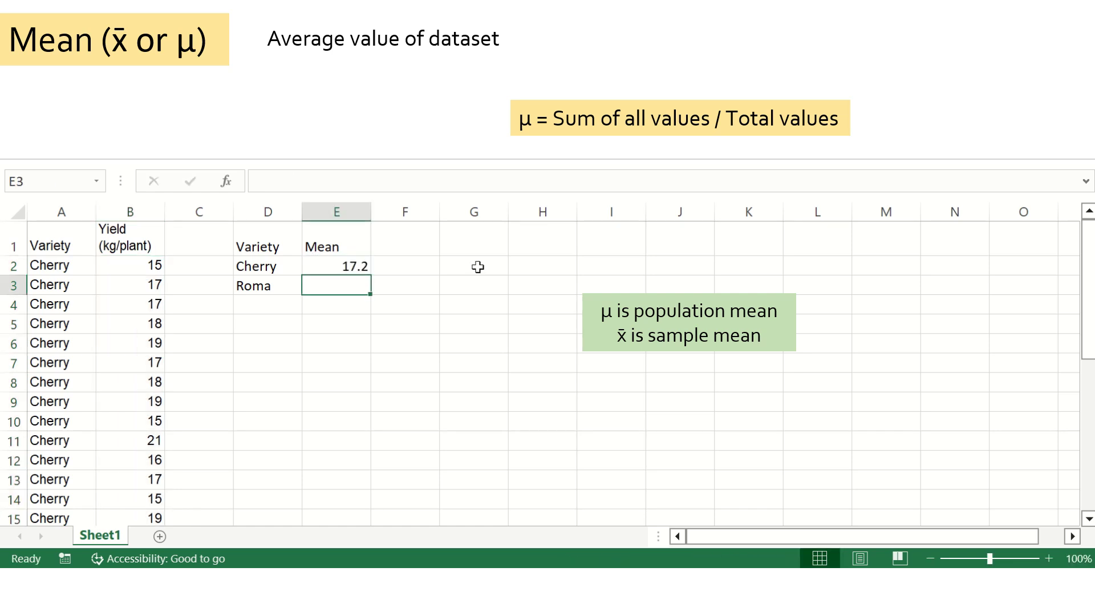
Select the Roma yields to read their sum, then enter =386/15 (25.73333) as the Roma mean.
scroll(154, 325, "down", 5)
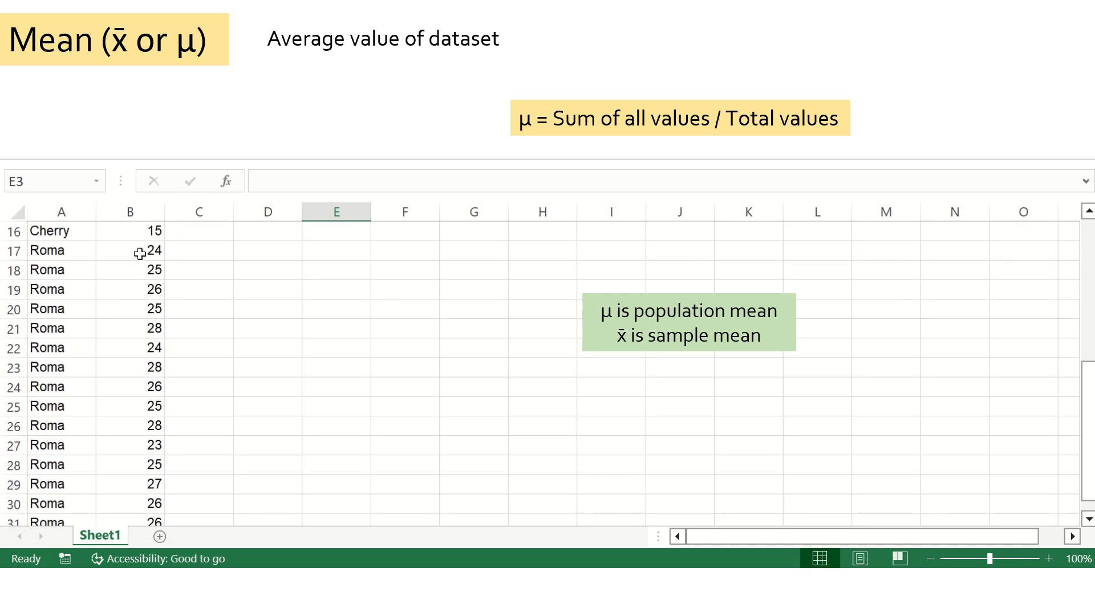
left_click(139, 254)
scroll(130, 265, "down", 2)
left_click(139, 407, "shift")
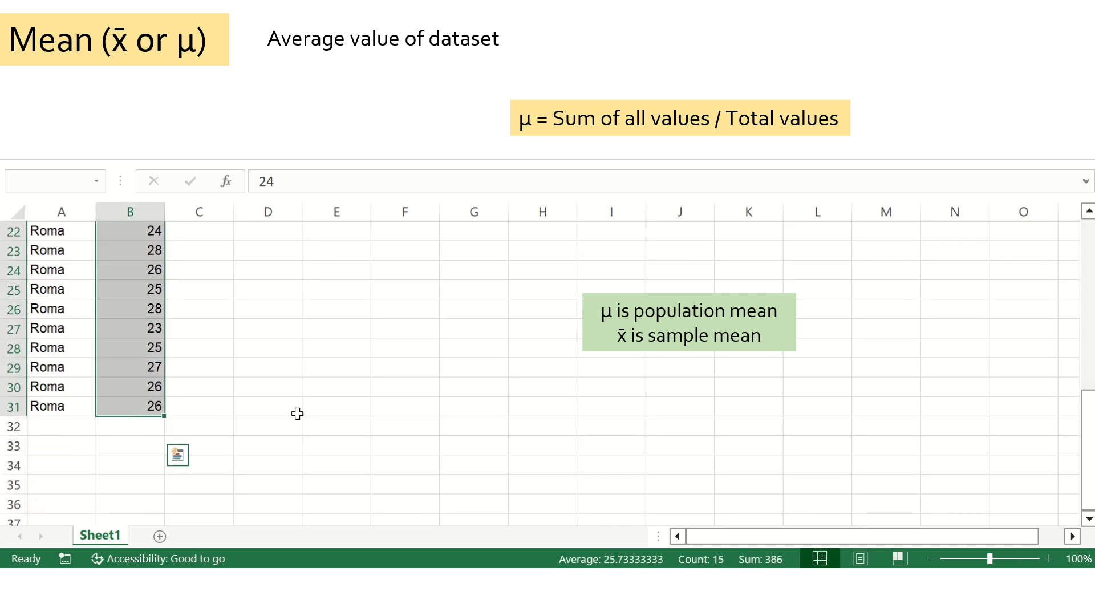
scroll(543, 440, "up", 7)
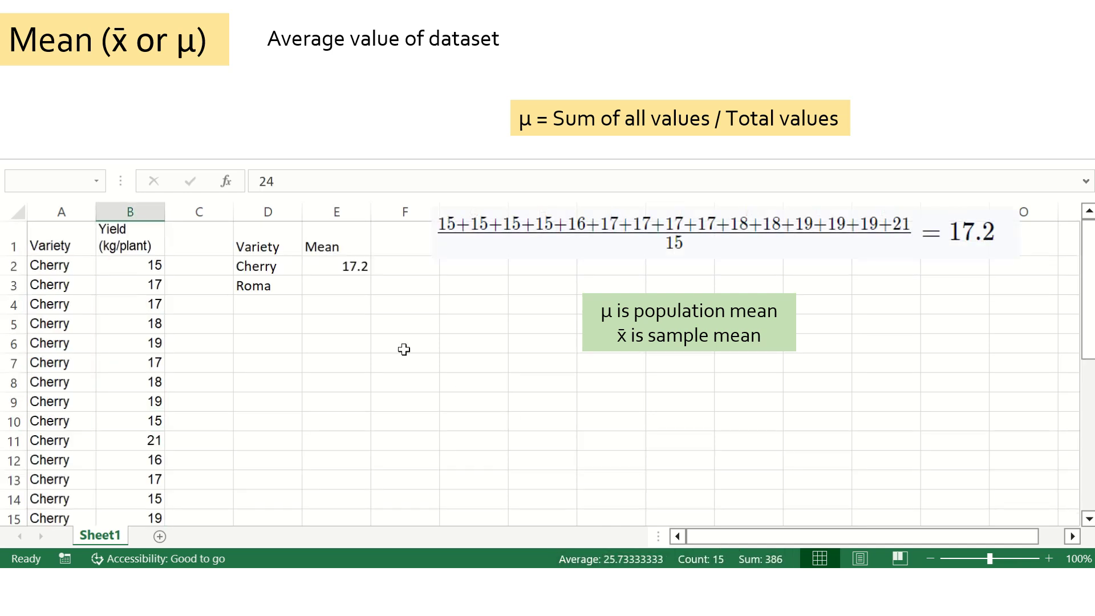
left_click(330, 286)
key("F2")
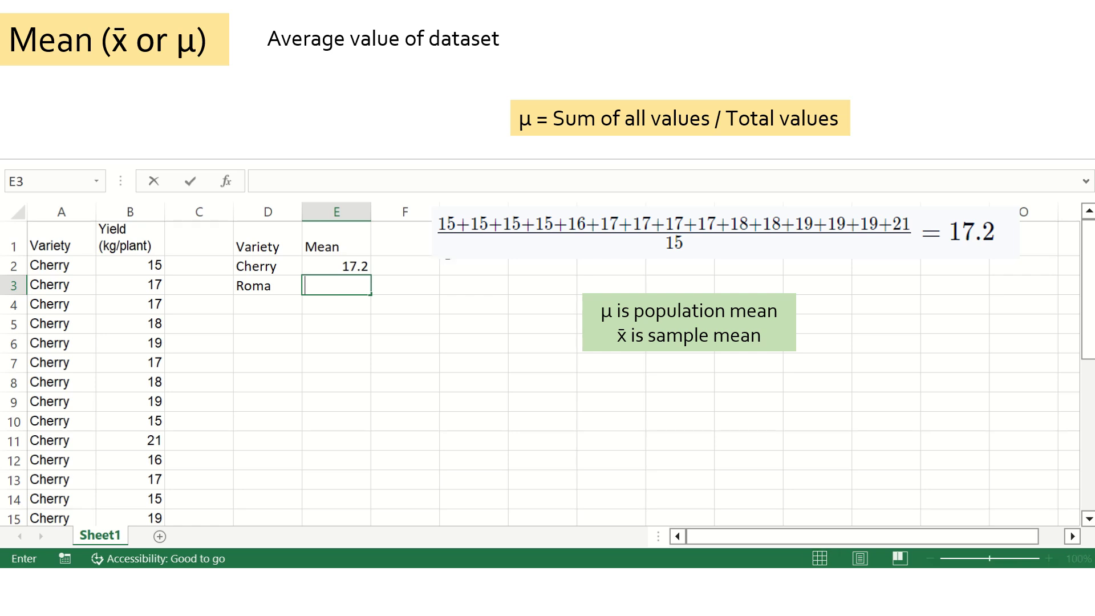
type("=386")
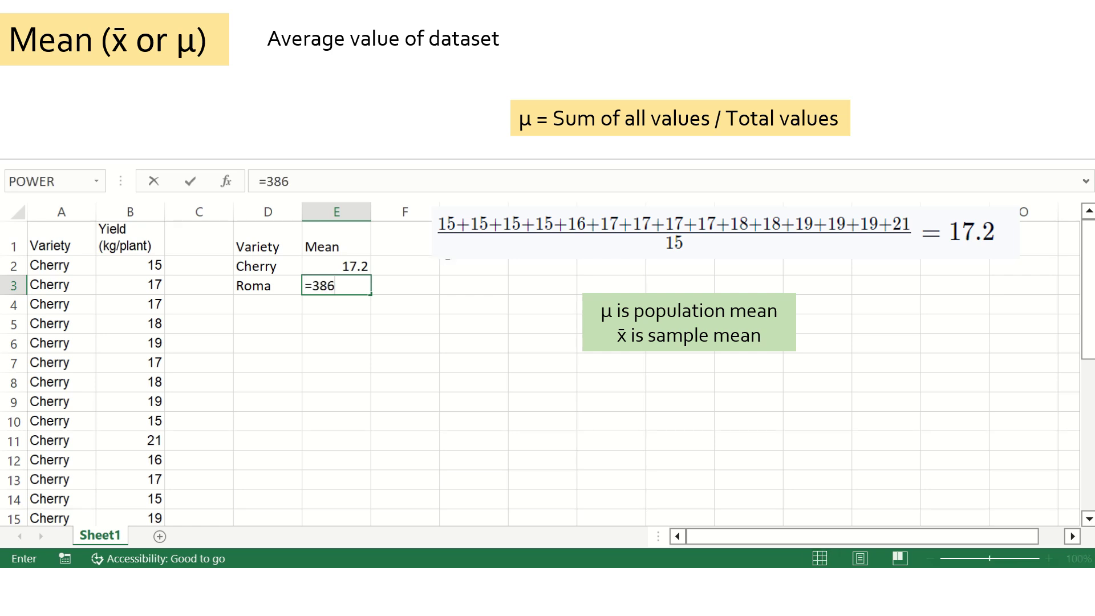
type("/15")
key("Return")
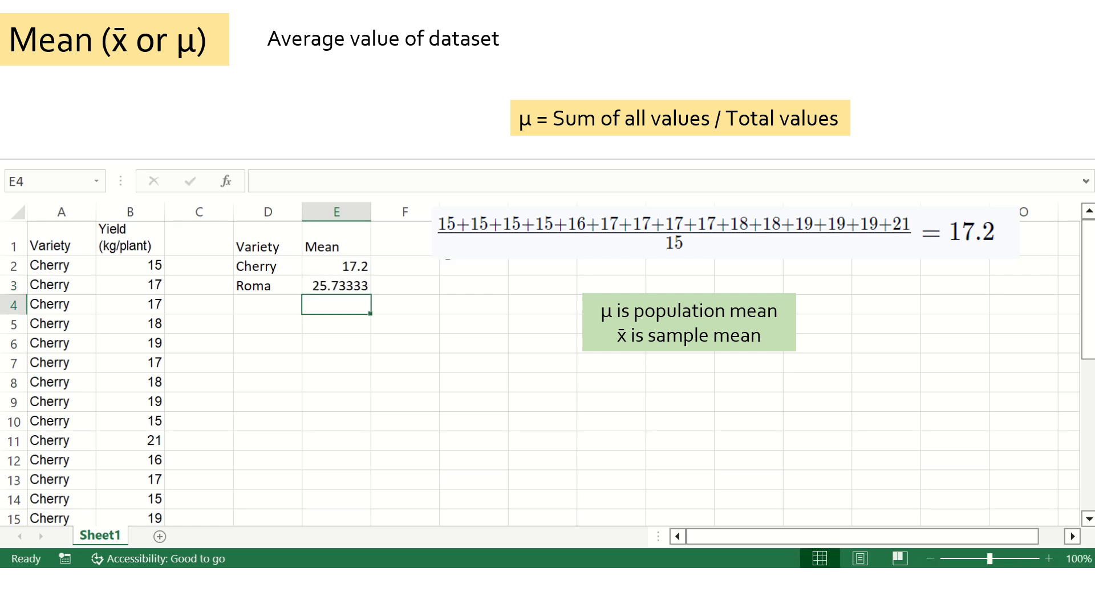
left_click_drag(338, 257, 339, 285)
left_click(409, 284)
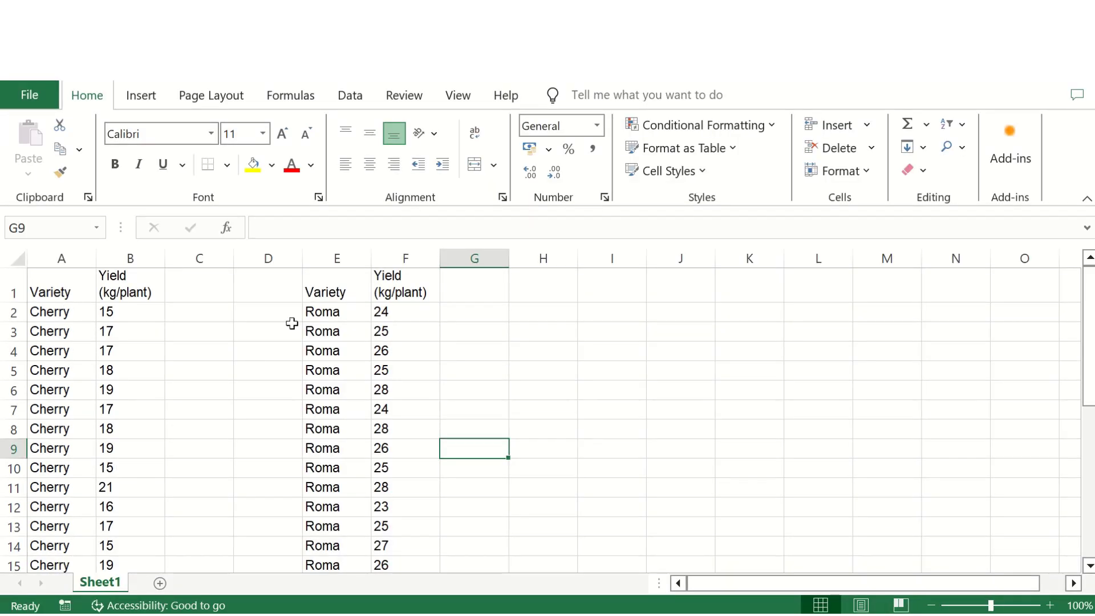
Sort the Cherry and Roma yield columns from smallest to largest.
scroll(357, 386, "down", 4)
scroll(358, 388, "up", 4)
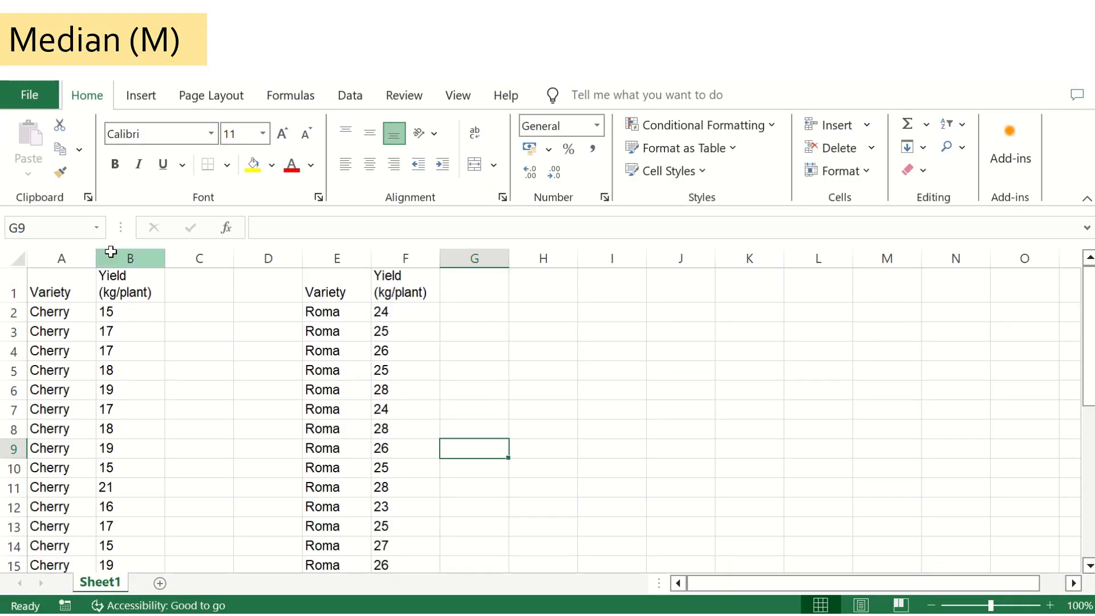
left_click(110, 256)
left_click(958, 126)
left_click(987, 152)
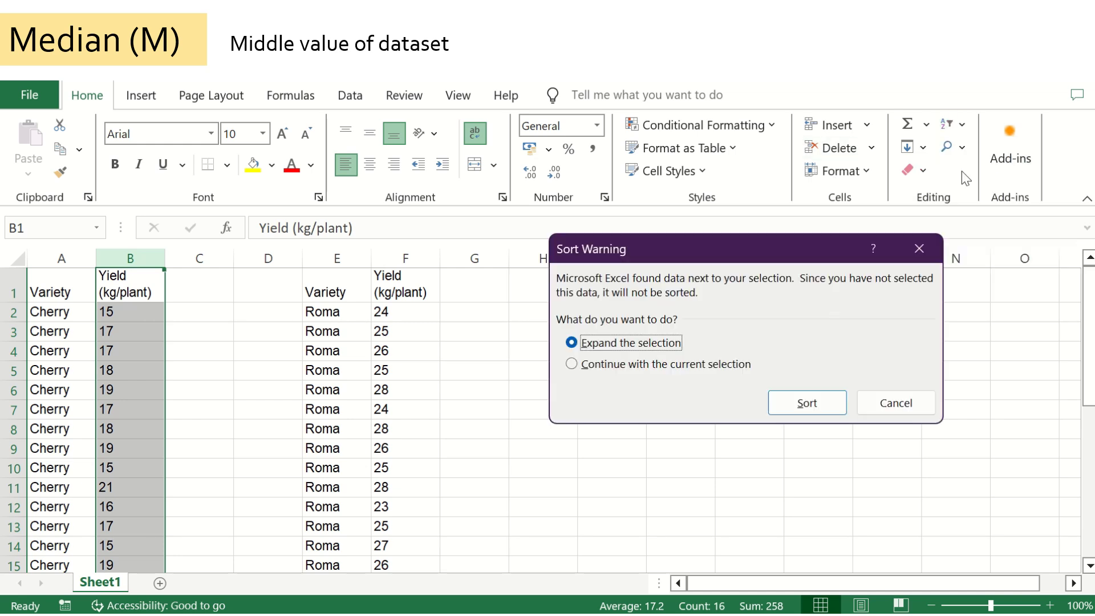
left_click(785, 402)
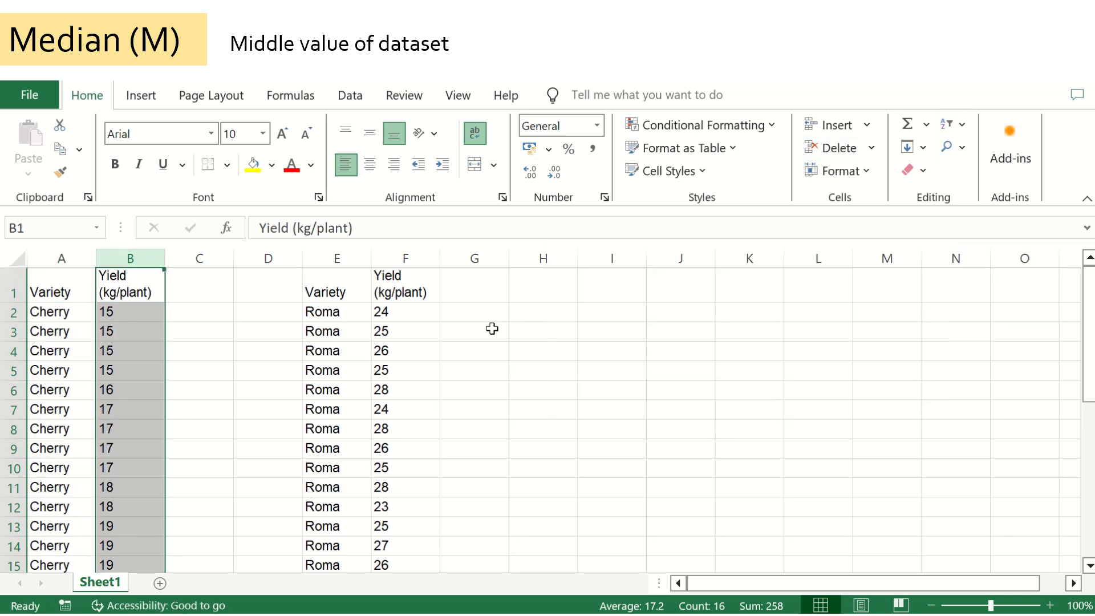
left_click(405, 258)
left_click(966, 127)
left_click(992, 153)
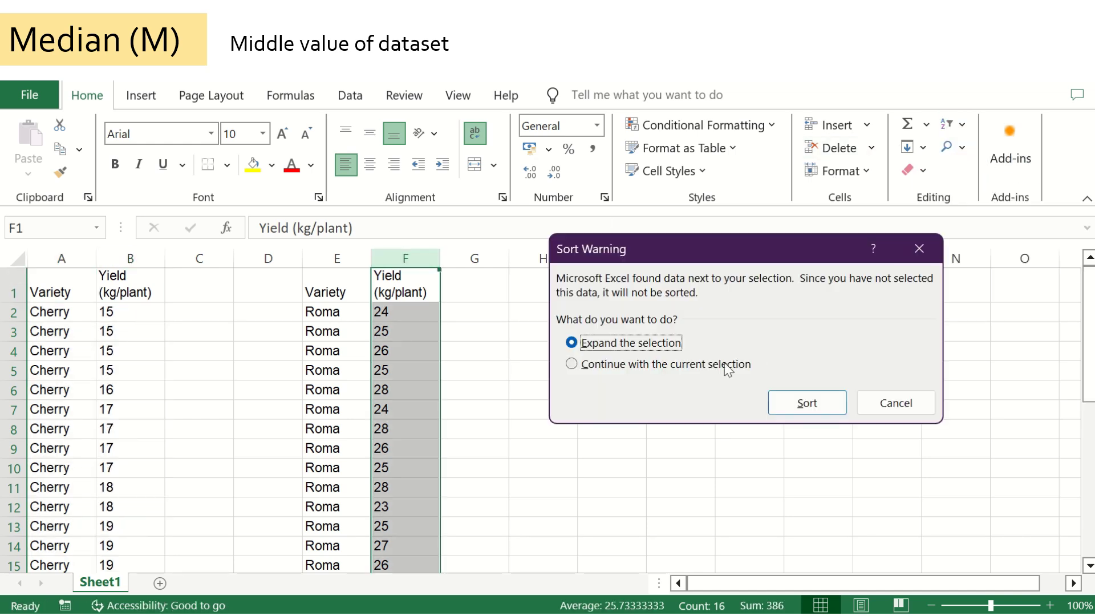
left_click(821, 402)
left_click(555, 396)
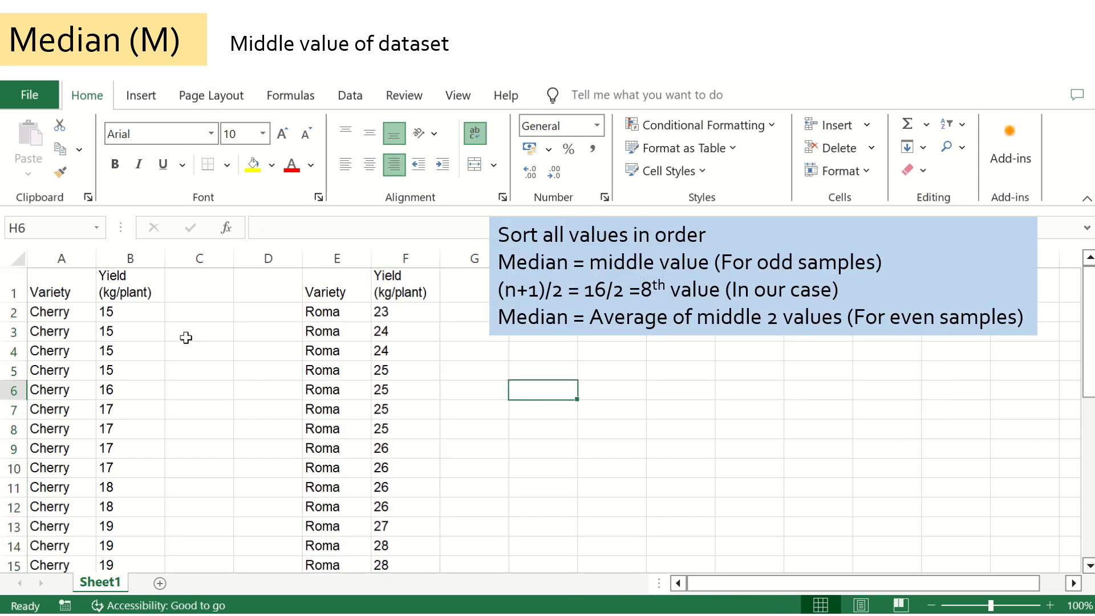
Count down to the eighth value and fill row 9 yellow.
left_click(125, 314)
scroll(124, 313, "down", 1)
scroll(124, 314, "up", 1)
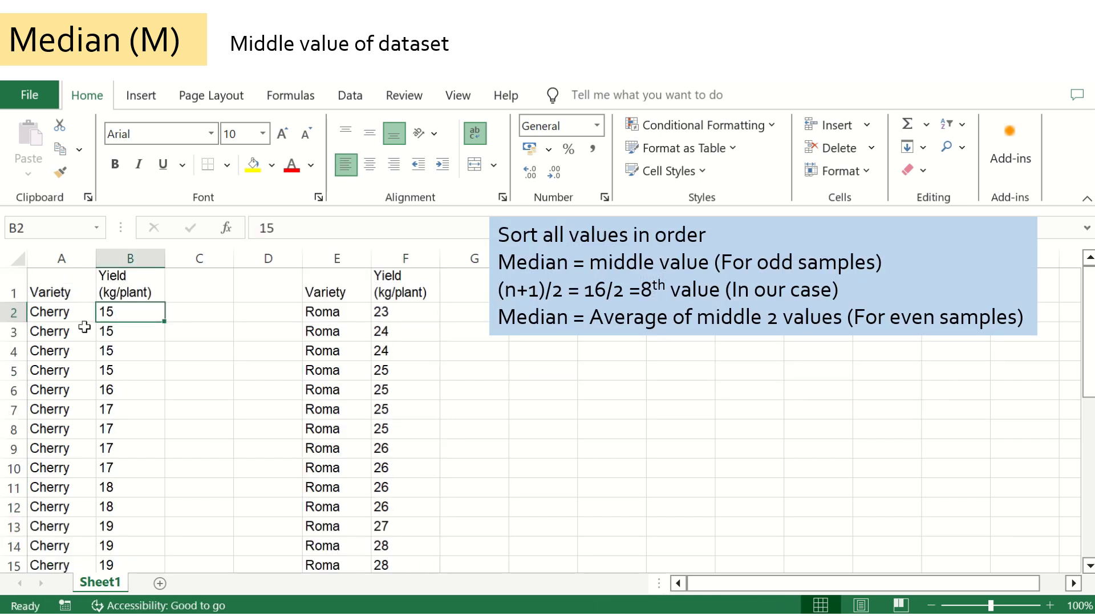
left_click_drag(73, 312, 60, 431)
left_click(60, 448)
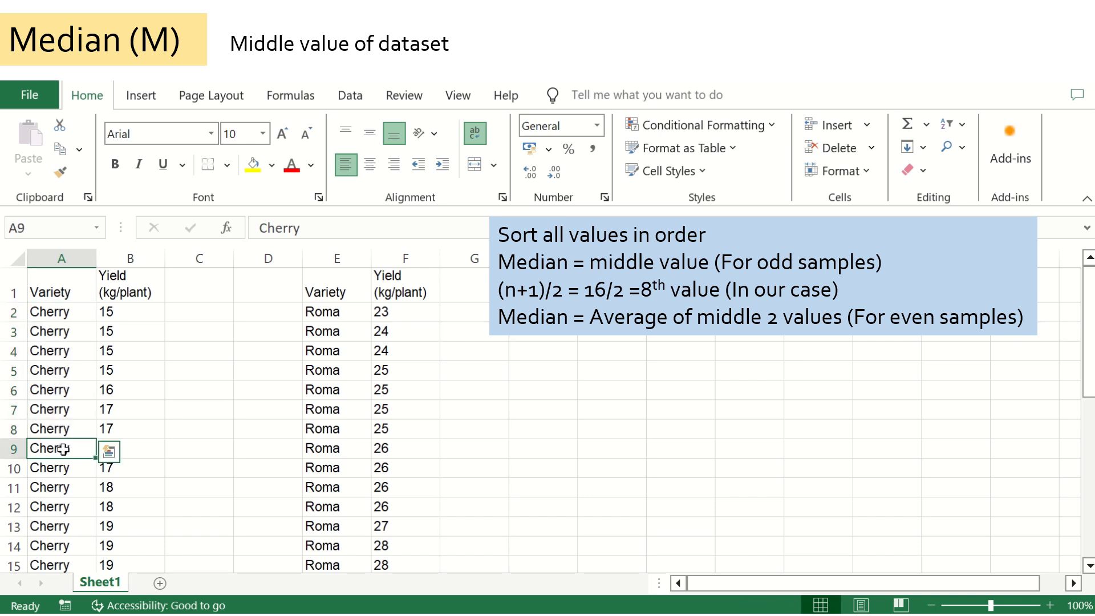
left_click(6, 449)
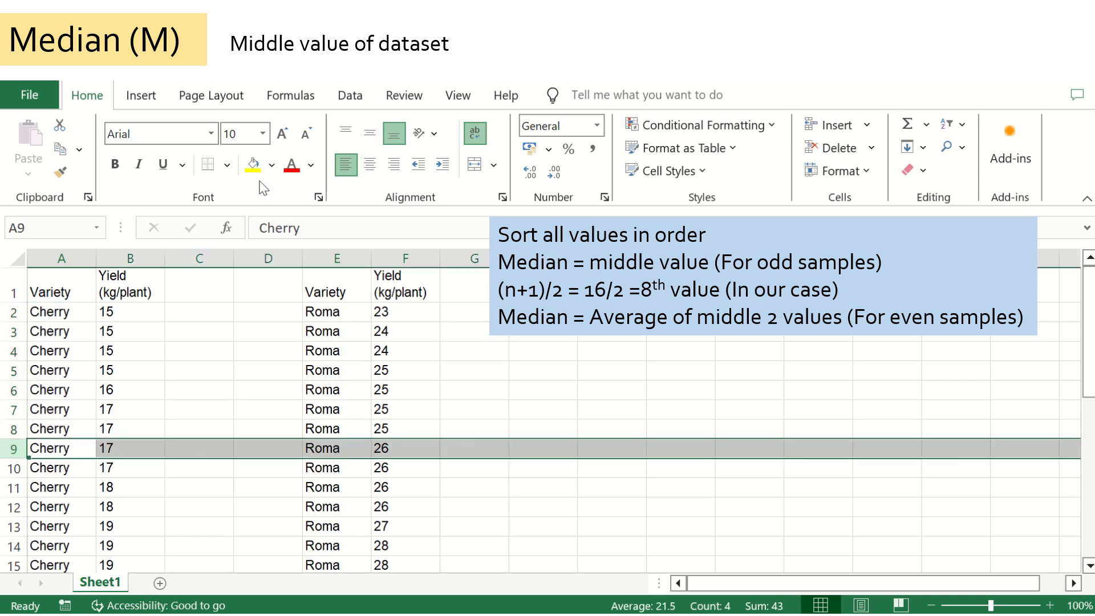
left_click(253, 165)
Label the row 'Median' in G9, marking medians 17 (Cherry) and 26 (Roma).
left_click(469, 450)
type("M")
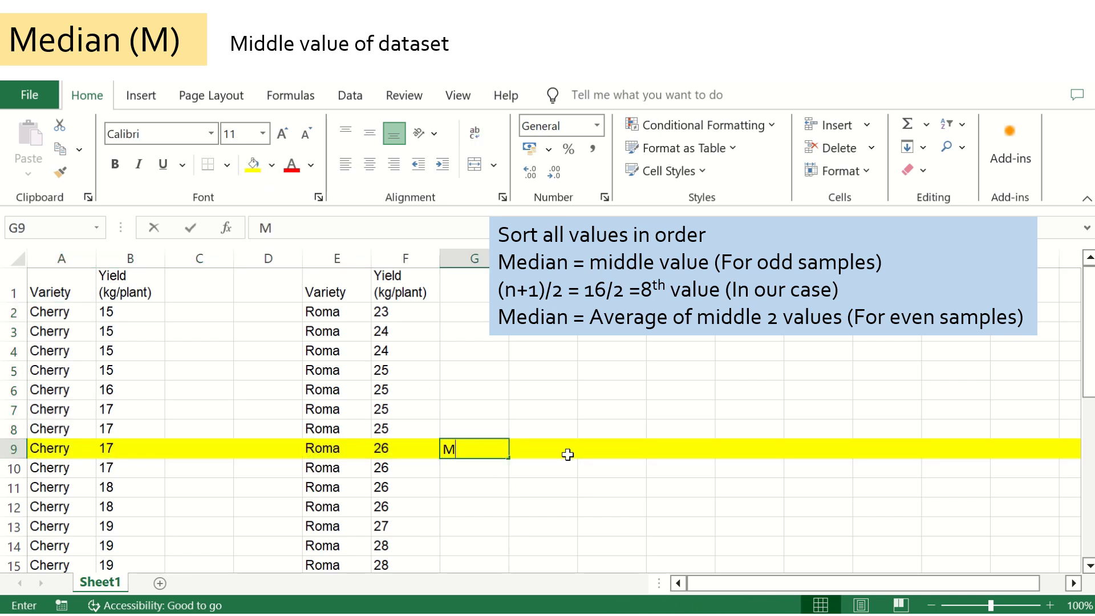
type("edian")
key("Return")
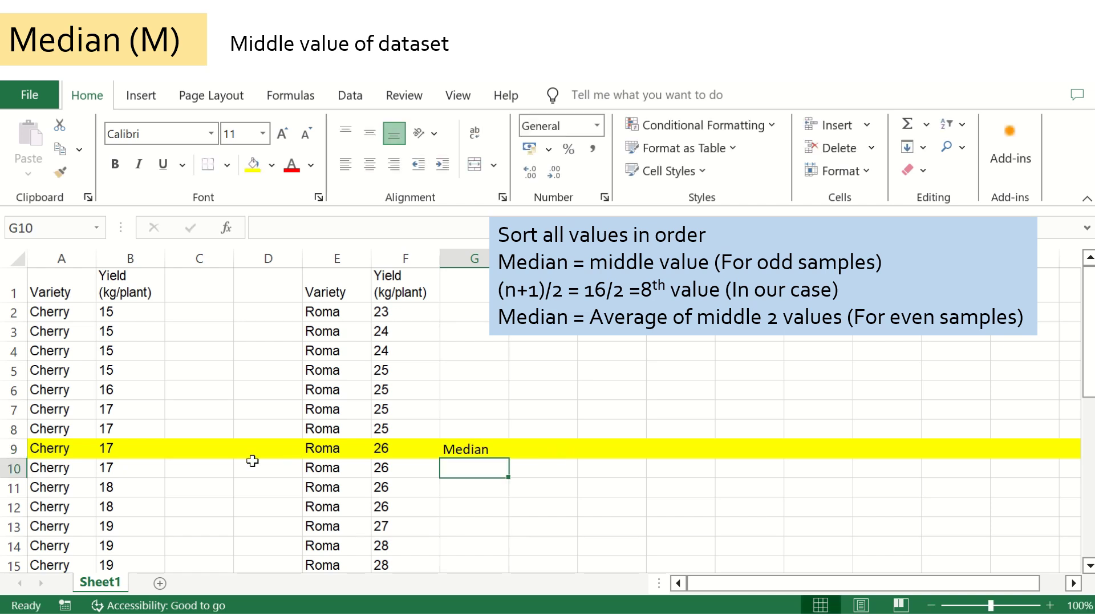
left_click(107, 455)
left_click(410, 449)
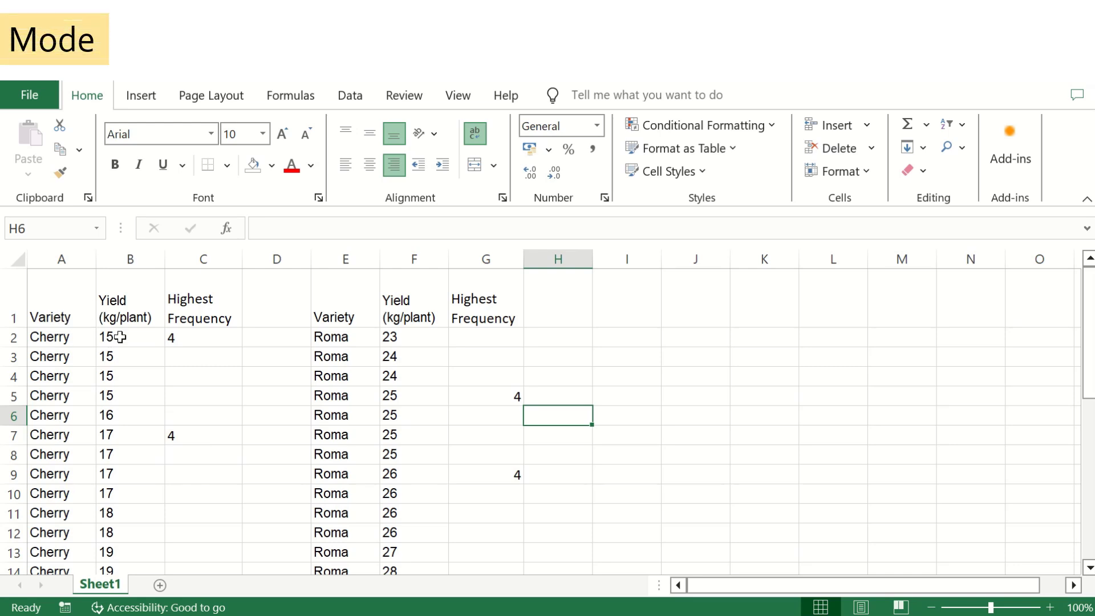
left_click(122, 338)
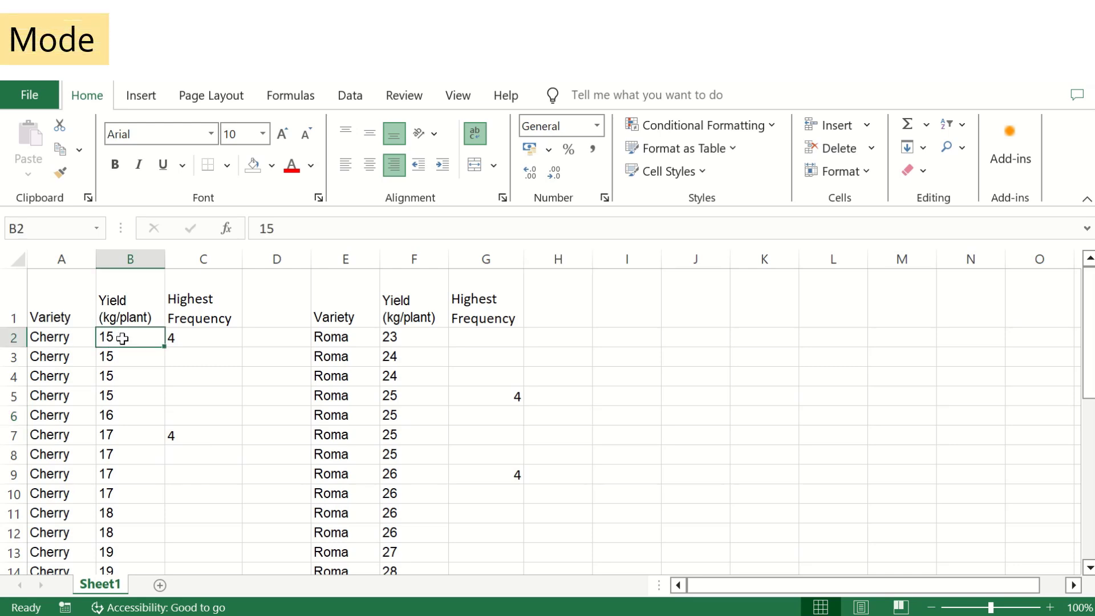
left_click_drag(122, 338, 122, 392)
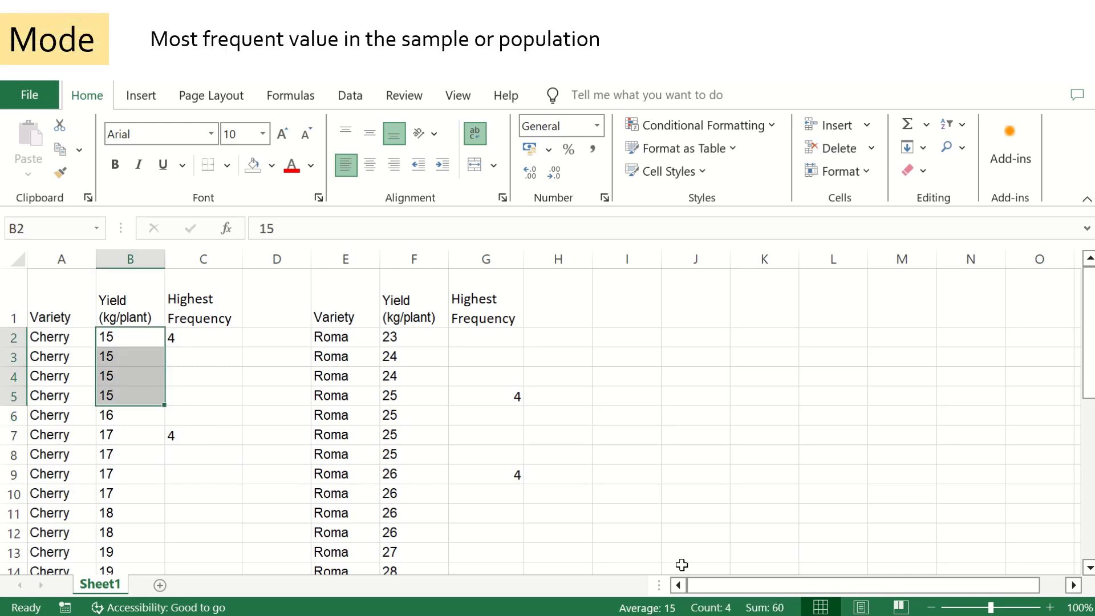
left_click(124, 415)
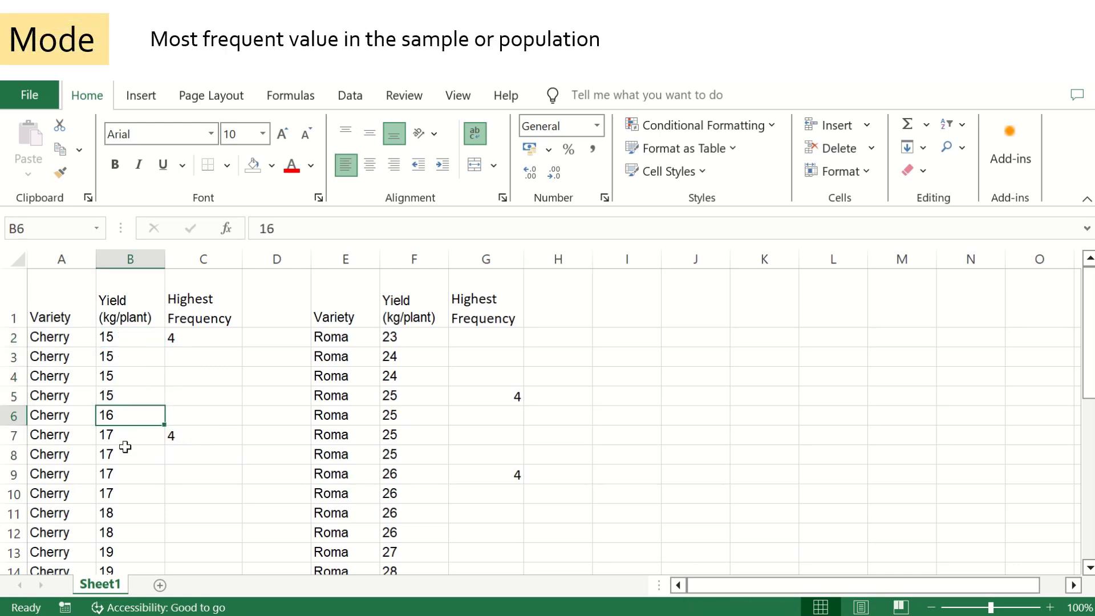
left_click_drag(131, 433, 129, 489)
scroll(140, 481, "down", 2)
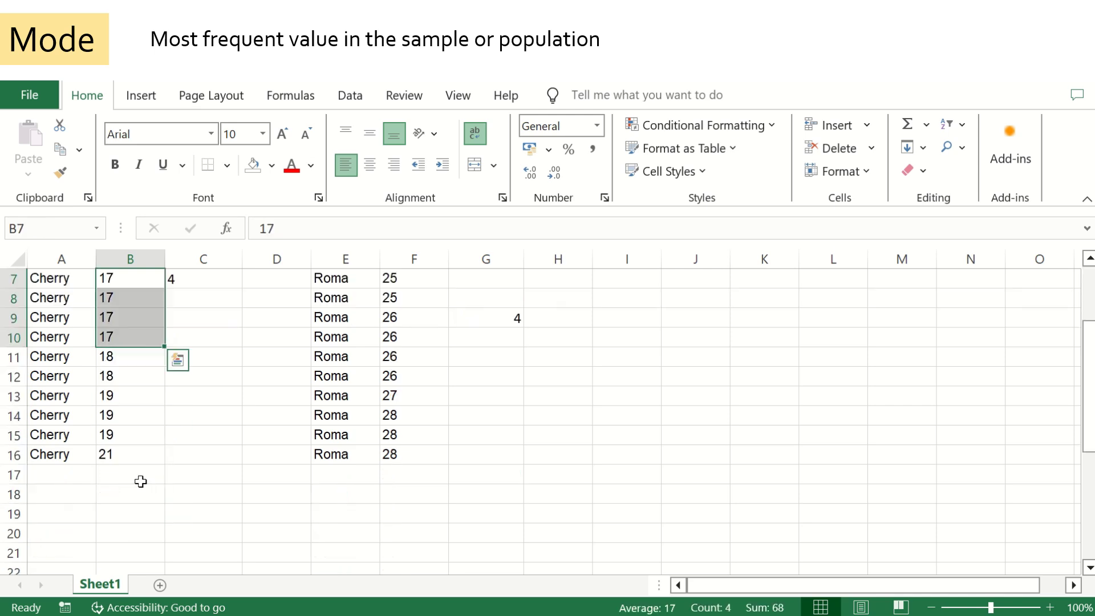
scroll(137, 416, "up", 2)
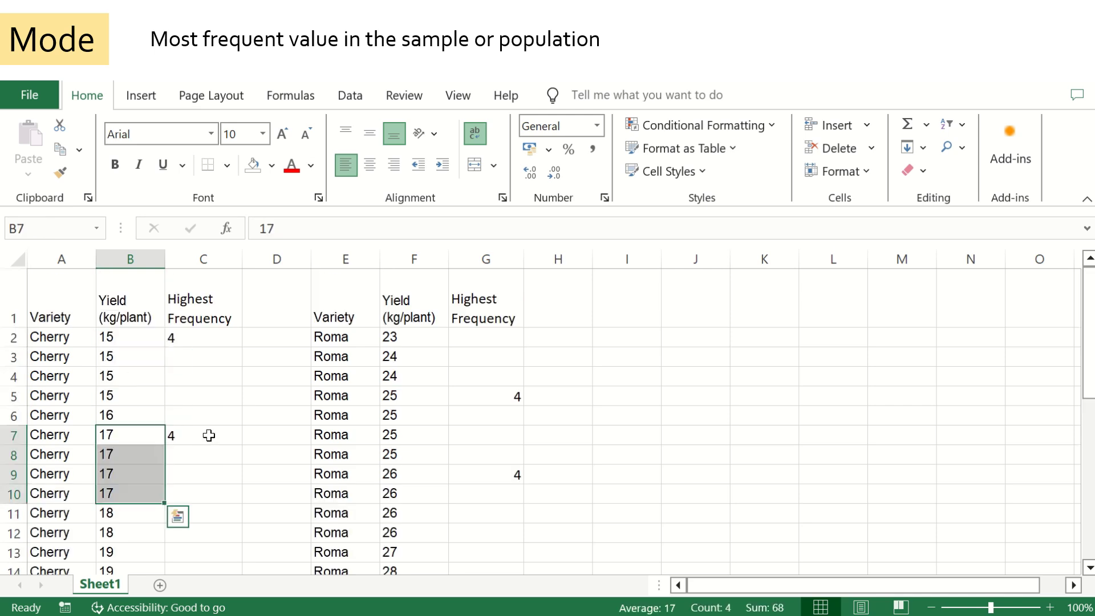
left_click(420, 336)
left_click(416, 357)
left_click_drag(418, 394, 417, 455)
scroll(425, 393, "down", 1)
left_click(413, 381)
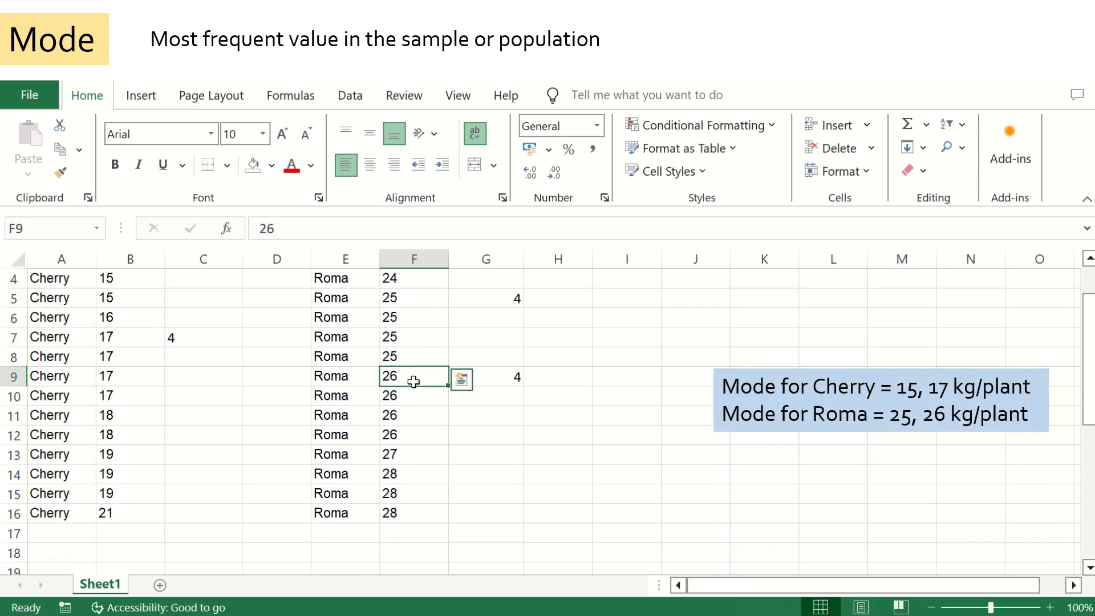
left_click_drag(414, 381, 416, 435)
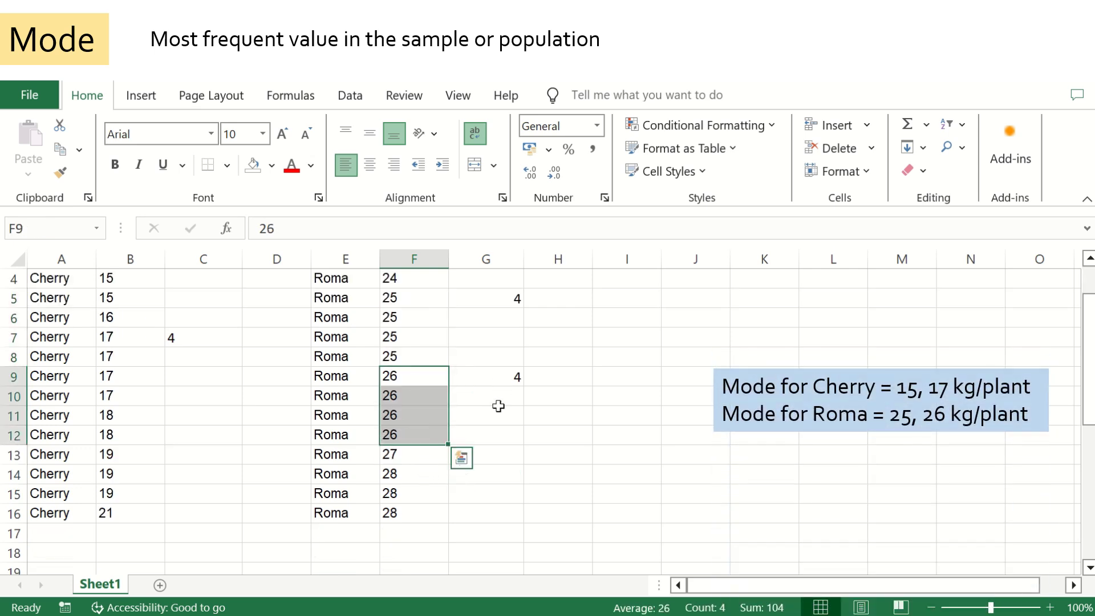
scroll(498, 405, "up", 1)
double_click(212, 301)
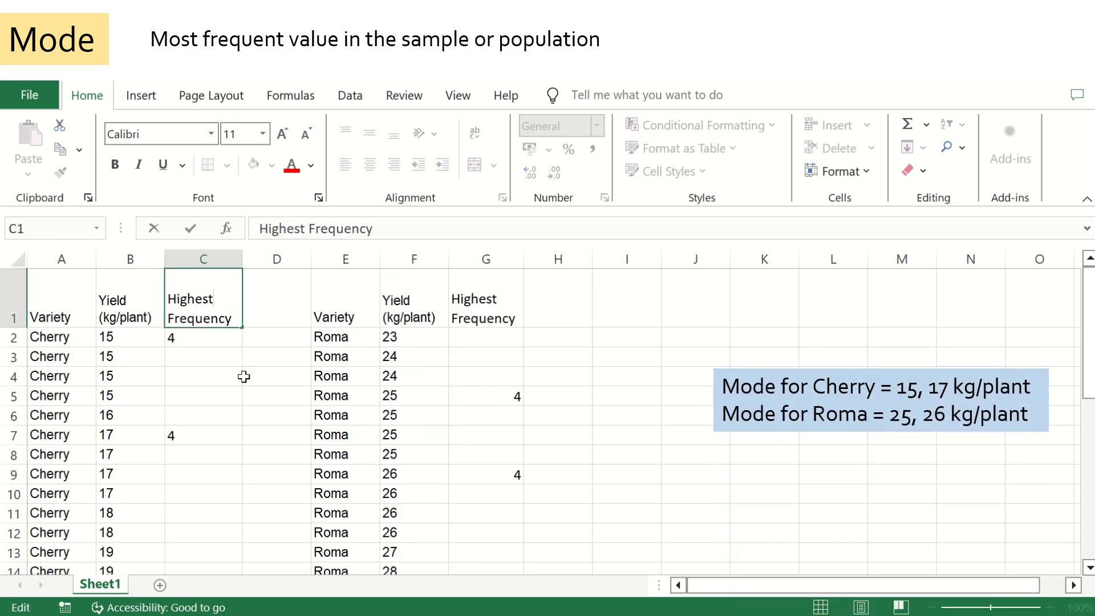
left_click(244, 376)
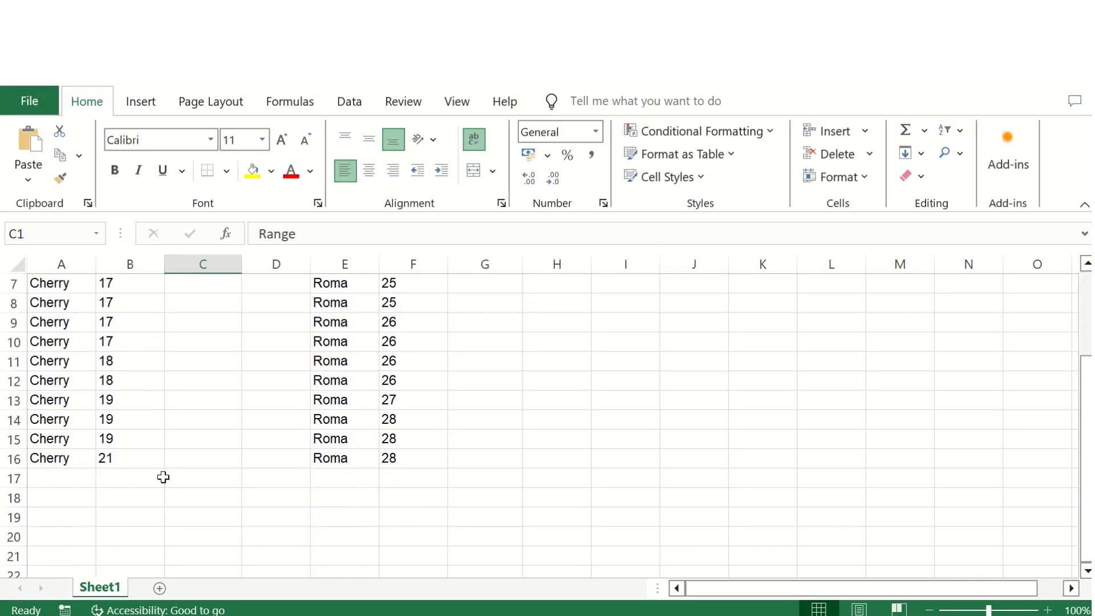
scroll(163, 477, "down", 1)
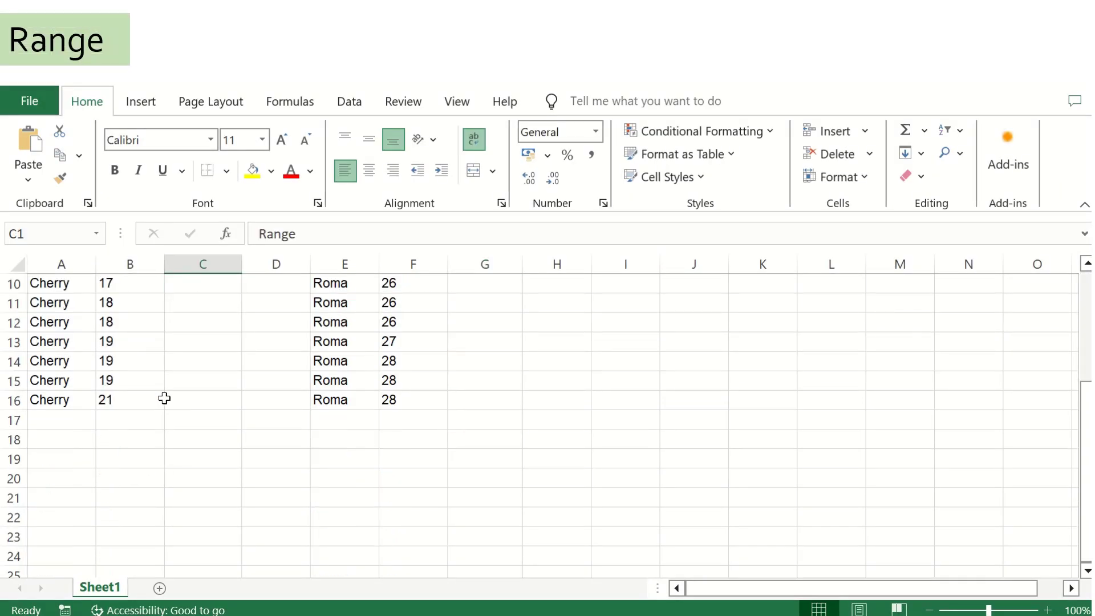
Enter =21-15 in C2 for a Cherry range of 6.
scroll(164, 398, "up", 3)
left_click(189, 322)
type("=")
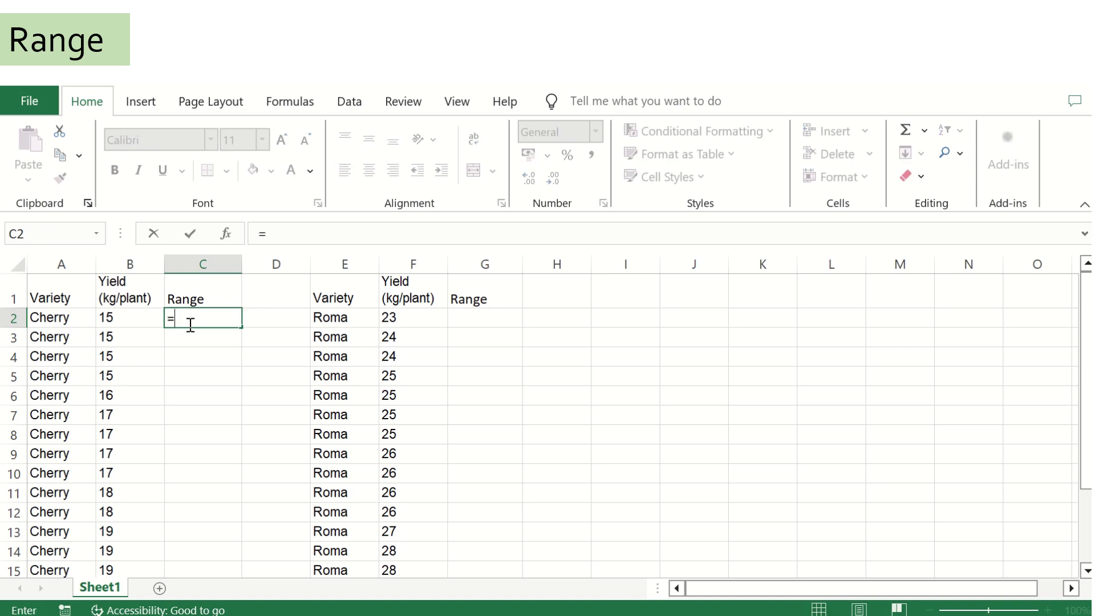
type("21-15")
key("Return")
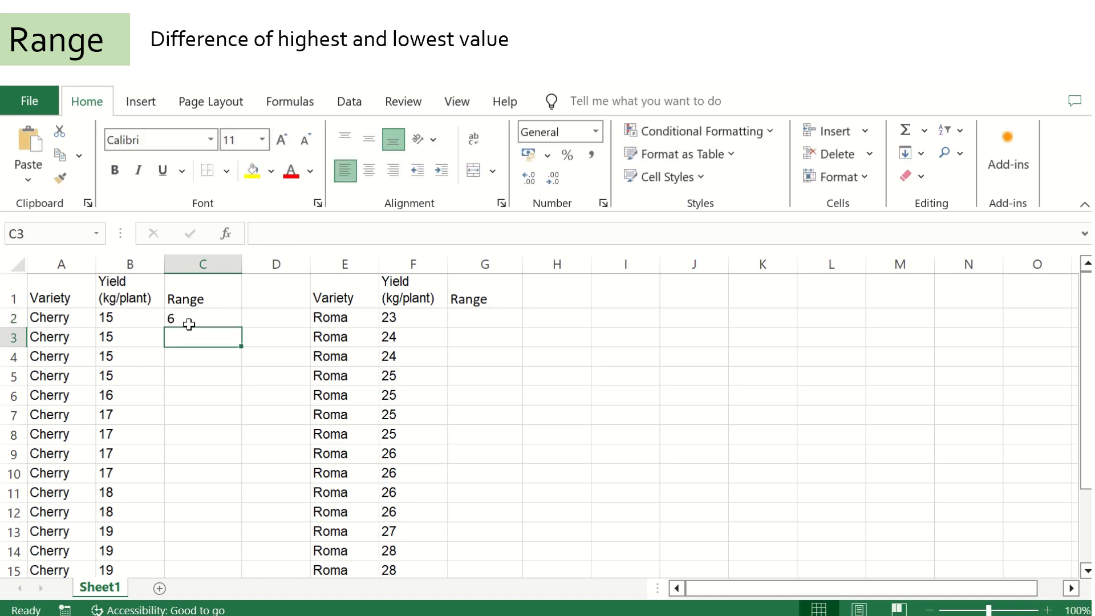
Enter =28-23 in G2 for a Roma range of 5, then review the Cherry formula.
left_click(478, 315)
scroll(429, 366, "down", 2)
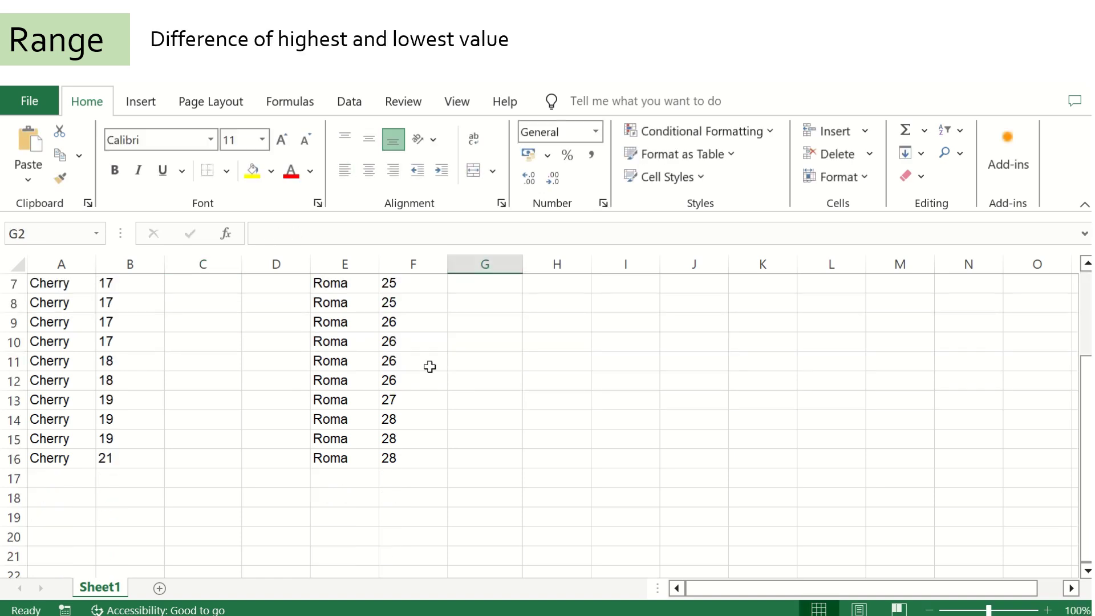
scroll(428, 399, "down", 1)
scroll(433, 410, "up", 3)
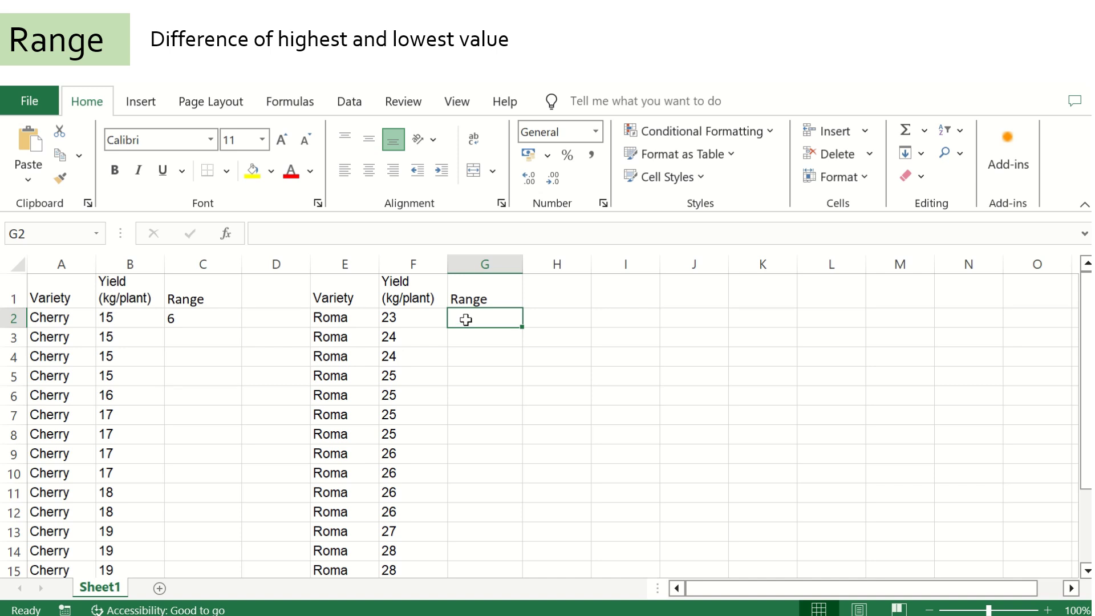
type("=28-")
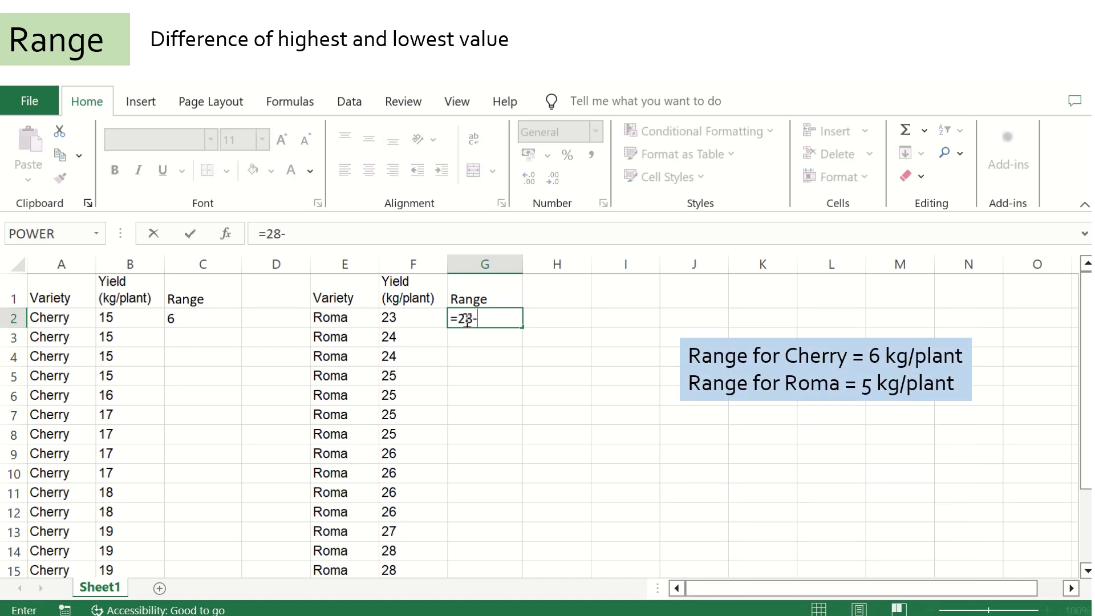
type("23")
key("Return")
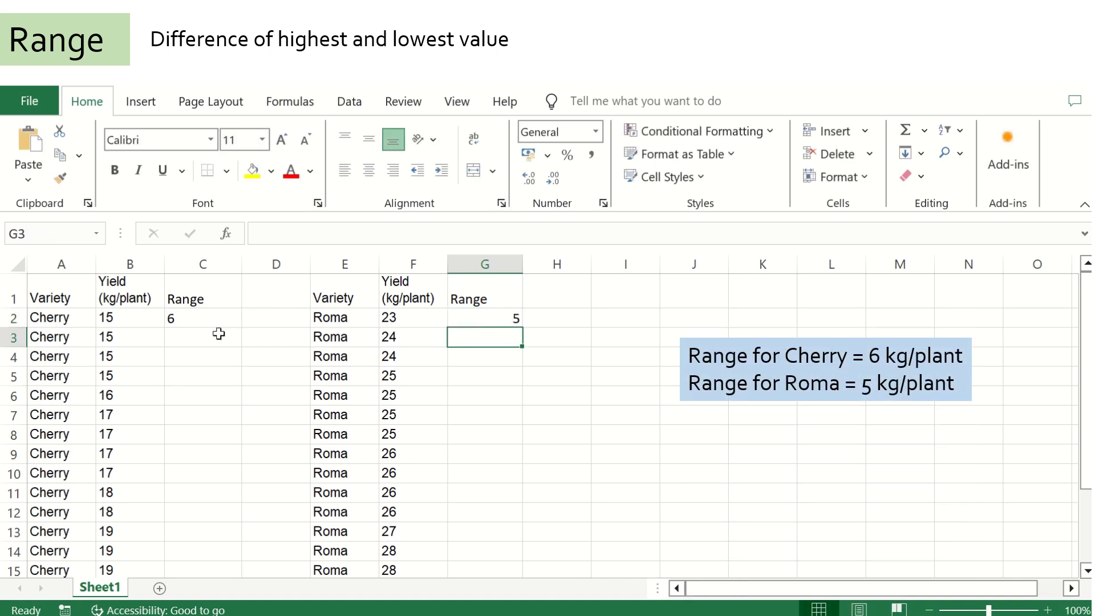
left_click(197, 318)
Check the Roma range formula in G2.
left_click(510, 320)
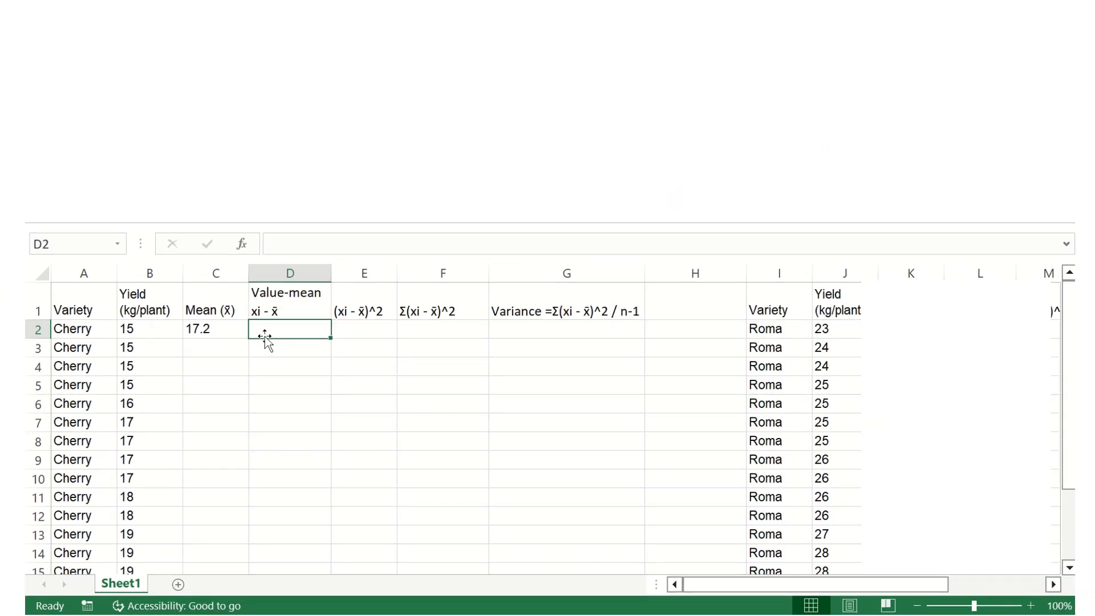
Fill D2:D16 with each Cherry yield minus 17.2 using =B2-17.2.
type("=")
left_click(149, 328)
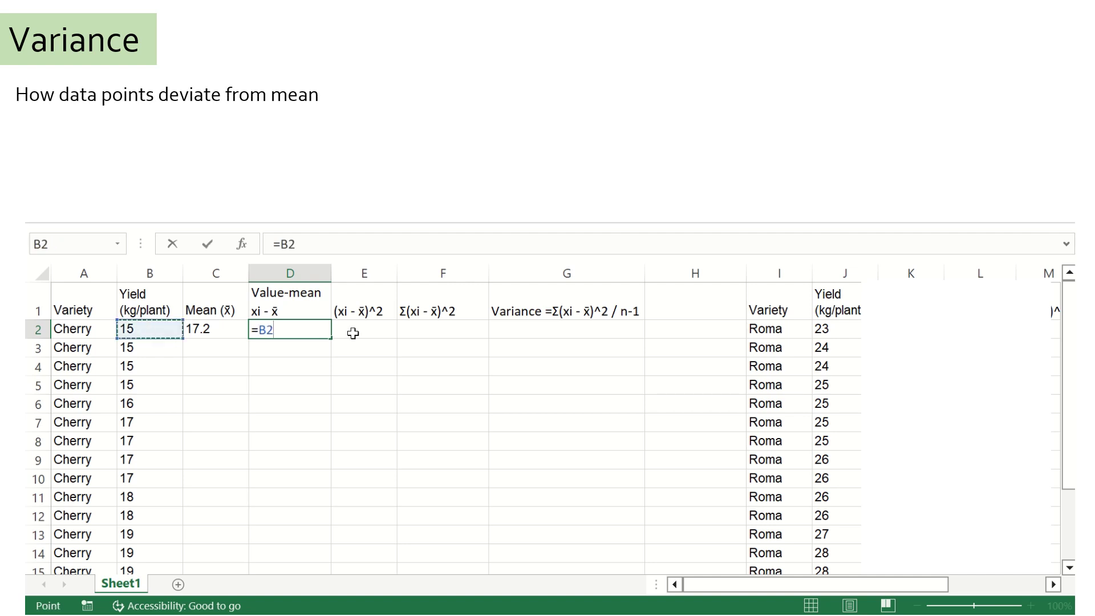
type("-17.2")
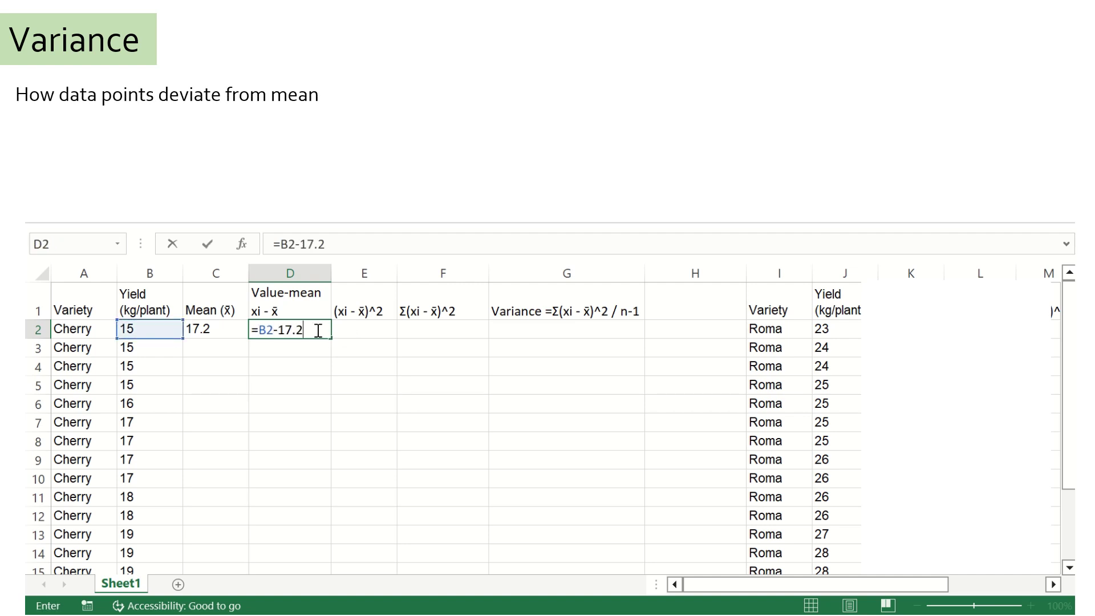
key("Return")
left_click(317, 330)
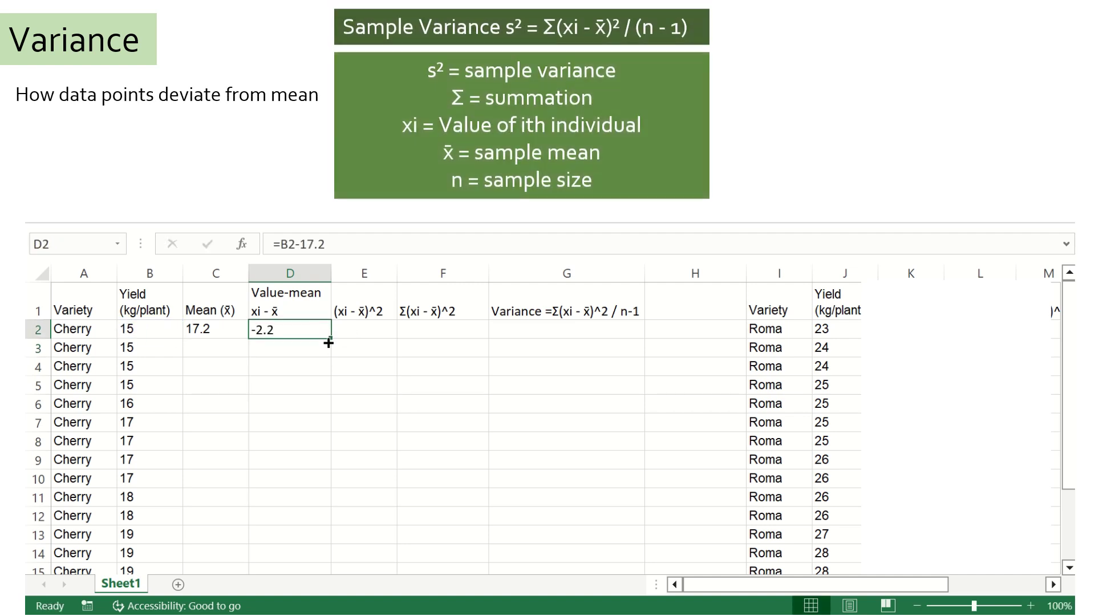
left_click_drag(331, 338, 325, 539)
scroll(405, 451, "up", 1)
Begin the squared-deviation formula =D2^2 in E2.
left_click(356, 332)
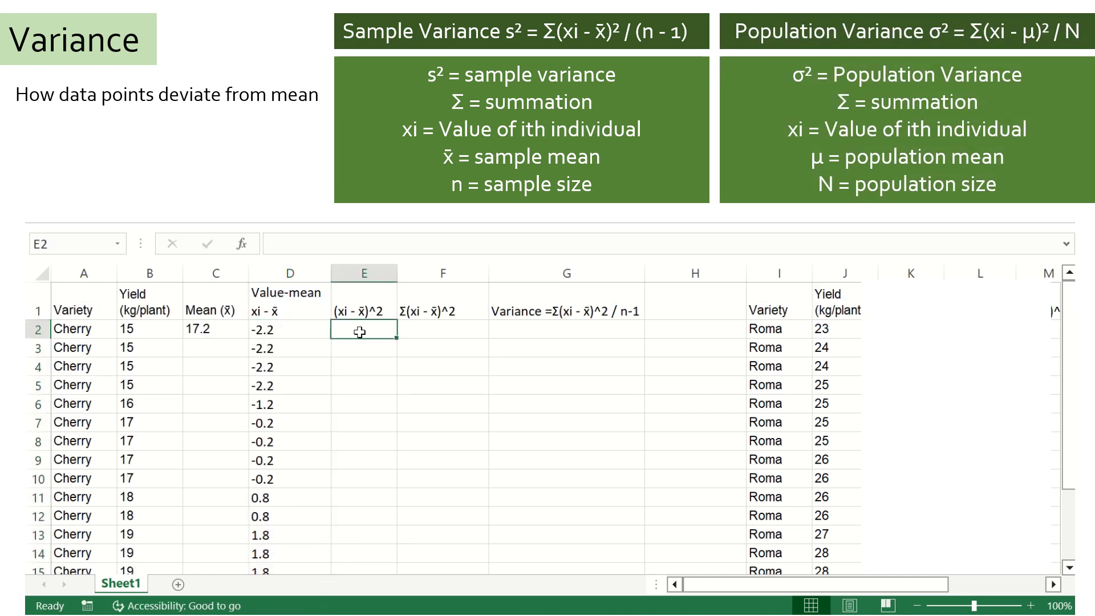
type("=")
left_click(273, 327)
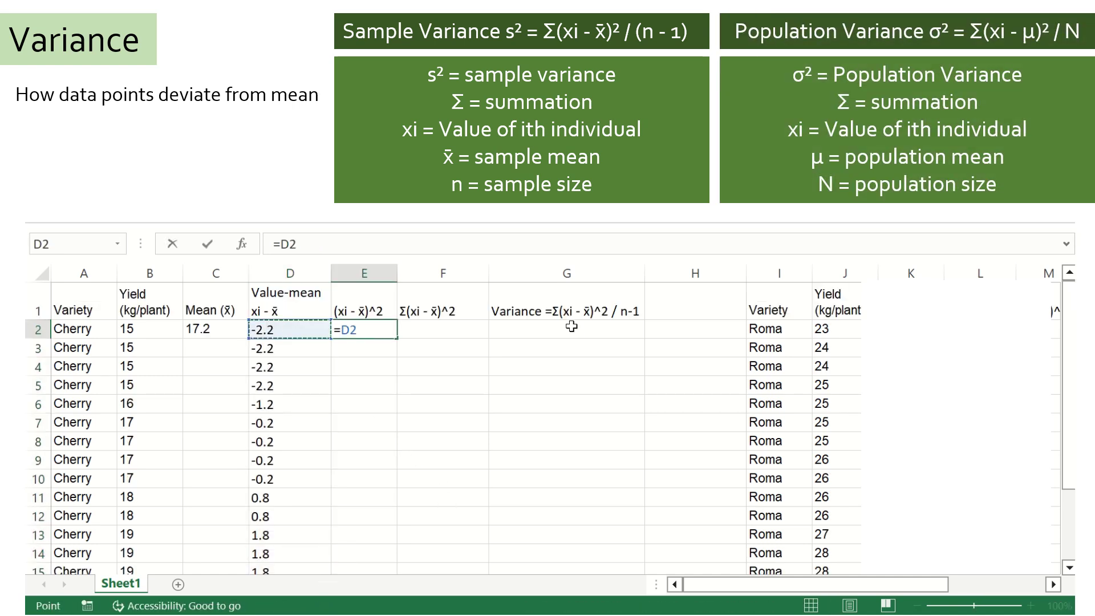
type("^2")
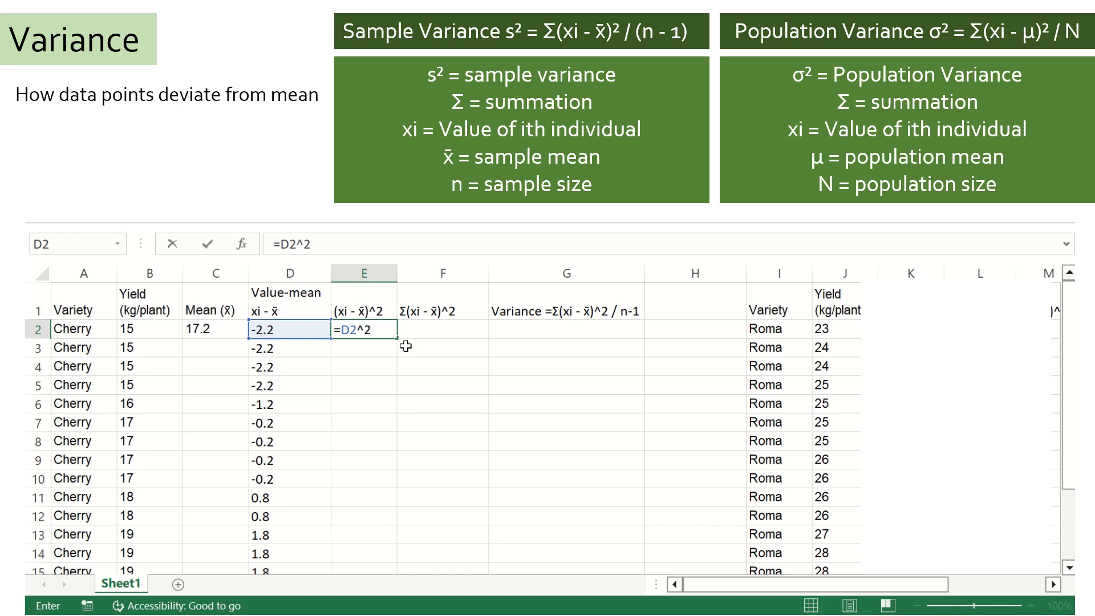
left_click(391, 332)
Square every Cherry deviation by filling =D2^2 down column E.
key("ctrl+Return")
left_click_drag(397, 339, 379, 541)
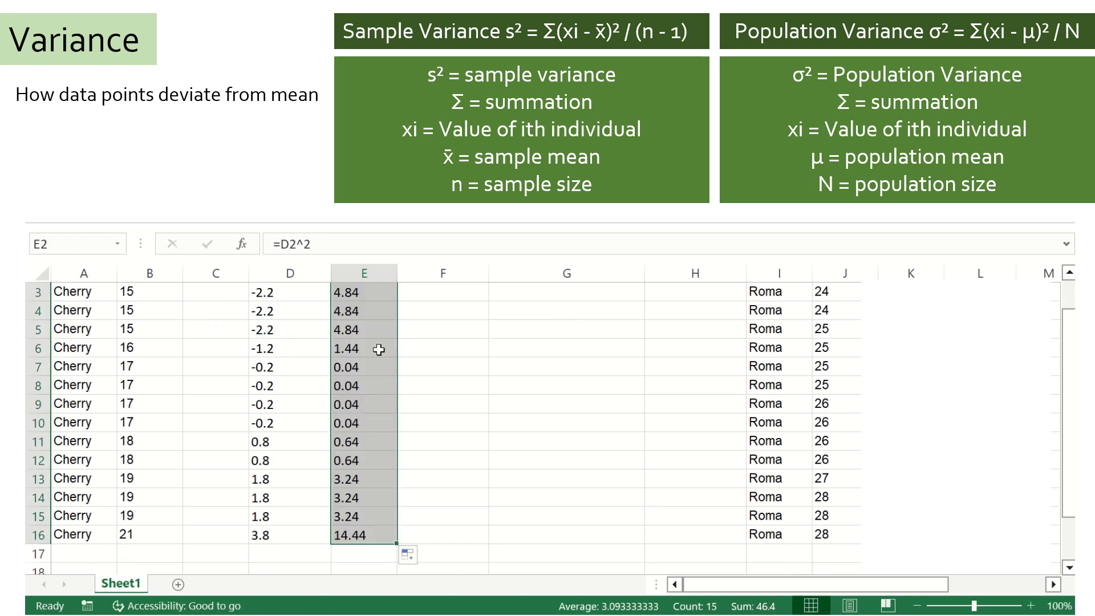
scroll(431, 334, "up", 1)
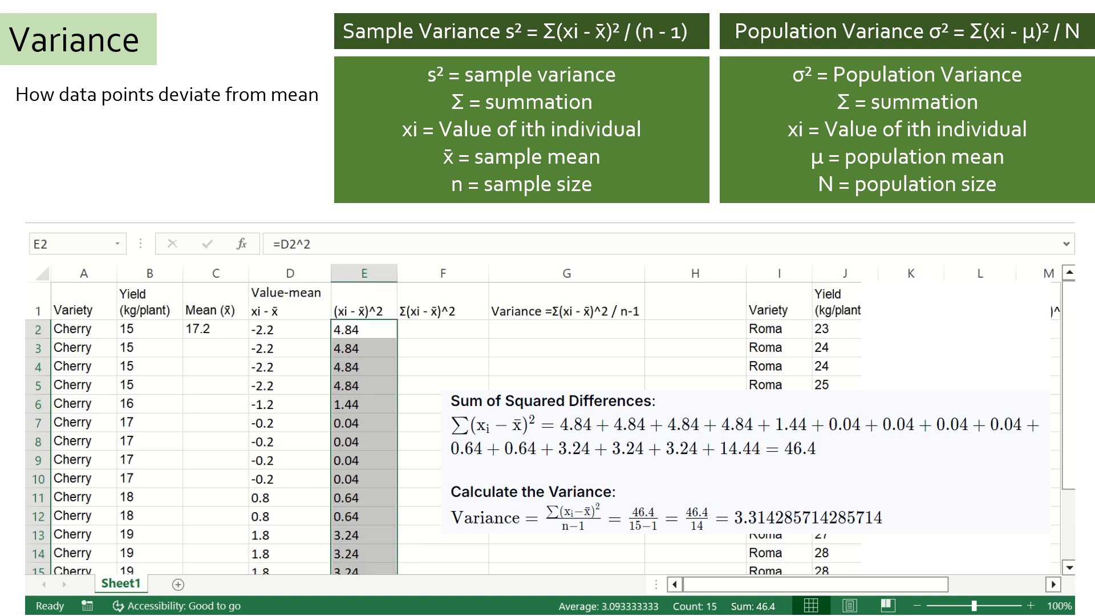
Enter 46.4 as the sum of squares and =46.4/14 as Cherry variance (3.314285714).
left_click(432, 331)
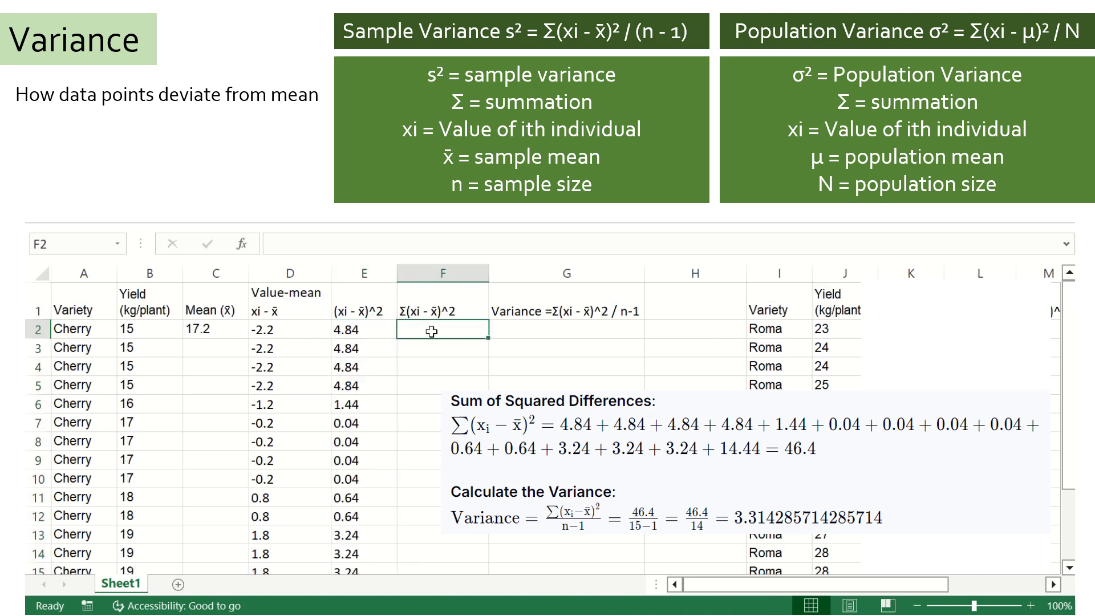
type("46.4")
left_click(497, 328)
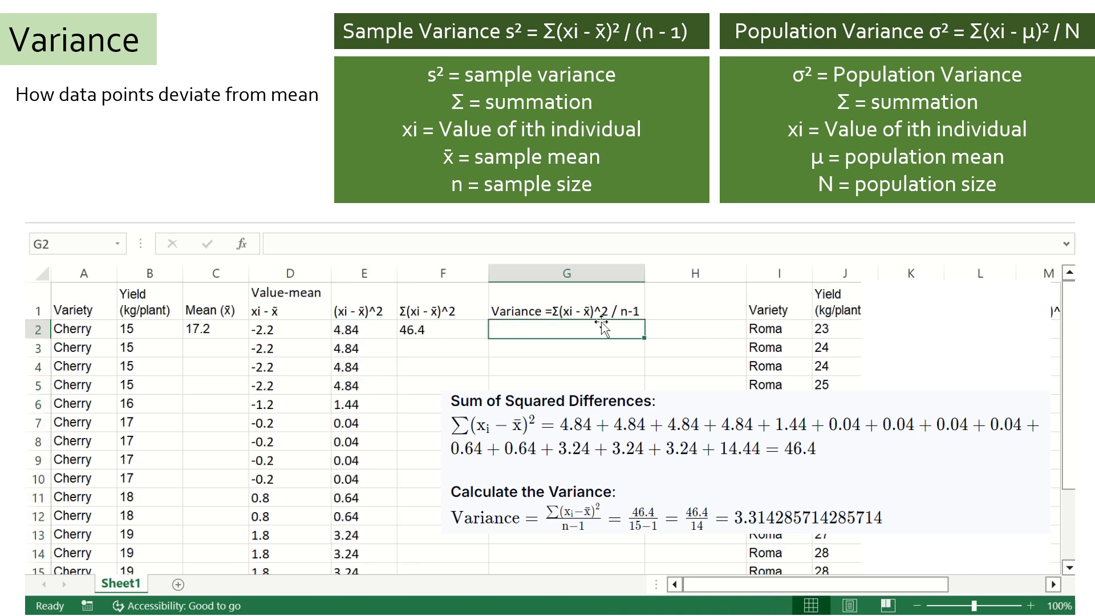
type("=")
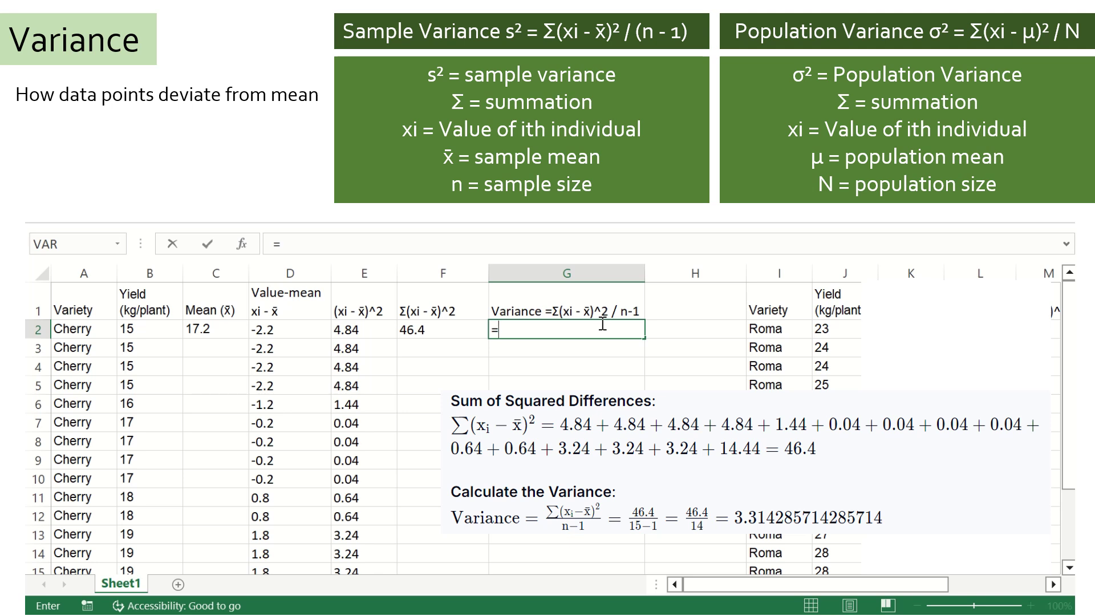
type("46.4/14")
key("Return")
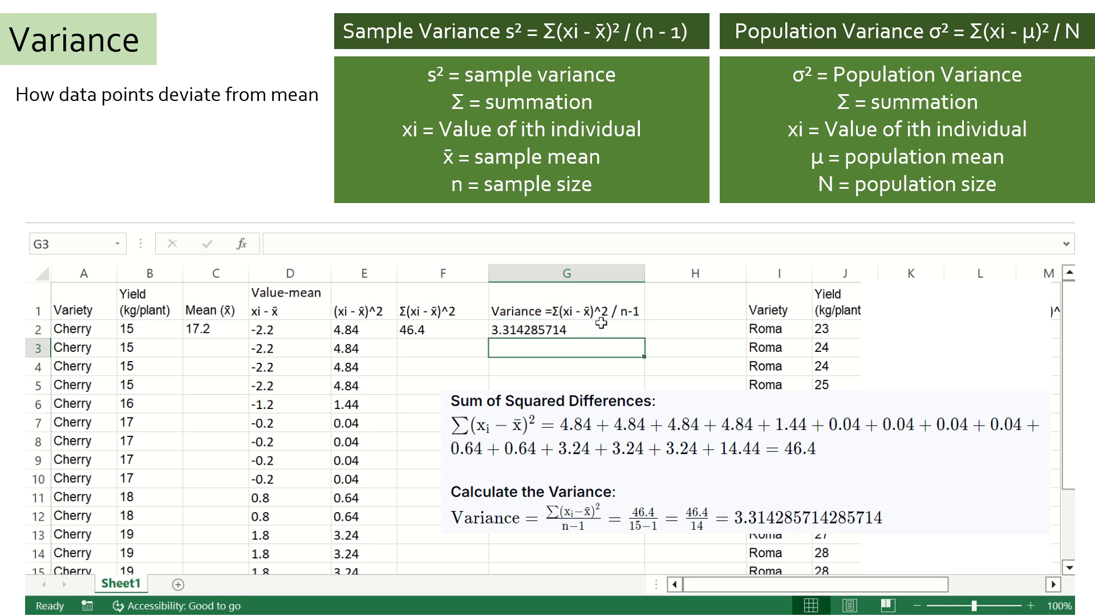
left_click(556, 330)
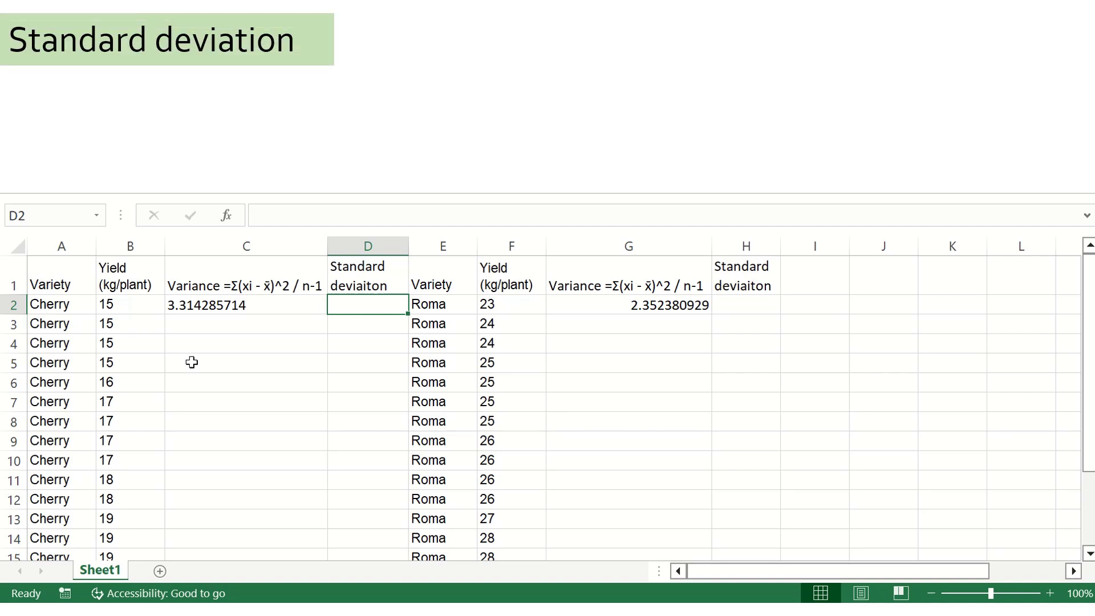
Compute the Cherry standard deviation with =SQRT(C2), giving 1.82051798.
type("=sq")
double_click(377, 324)
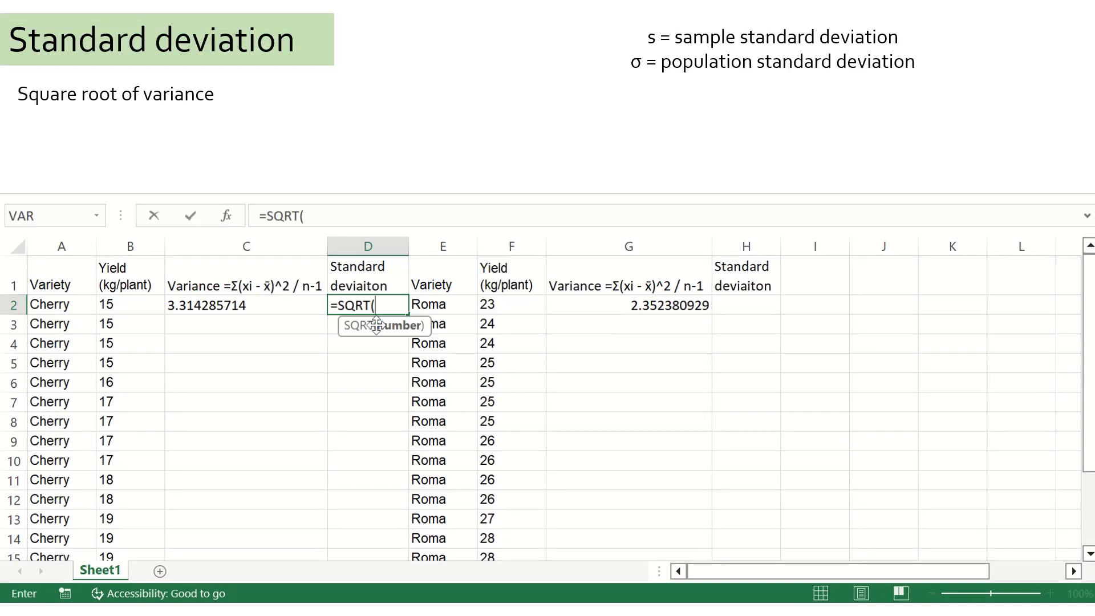
left_click(197, 308)
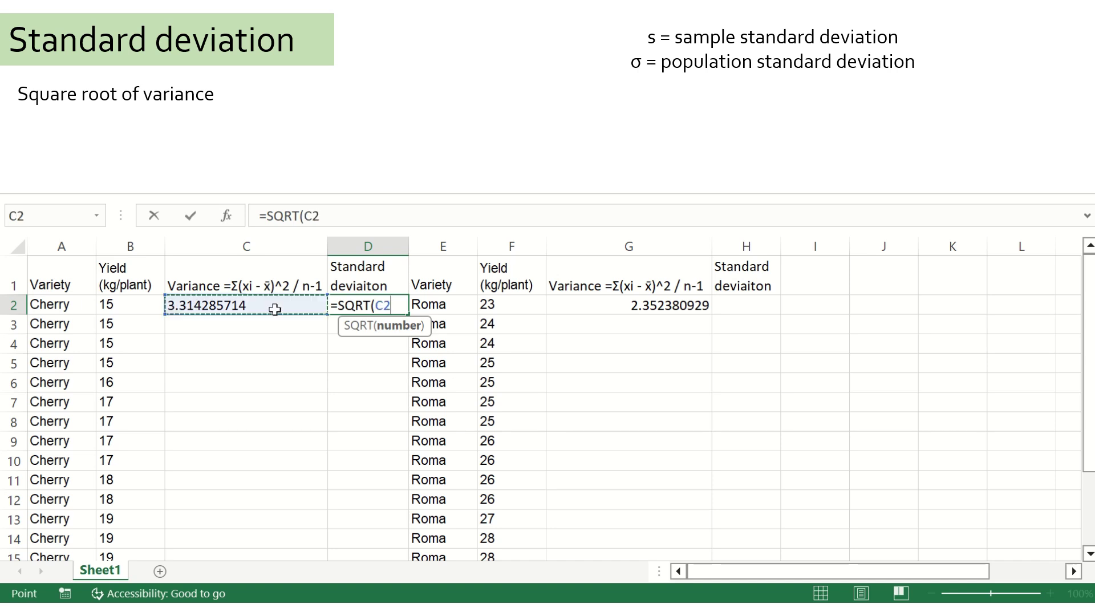
type(")")
key("Return")
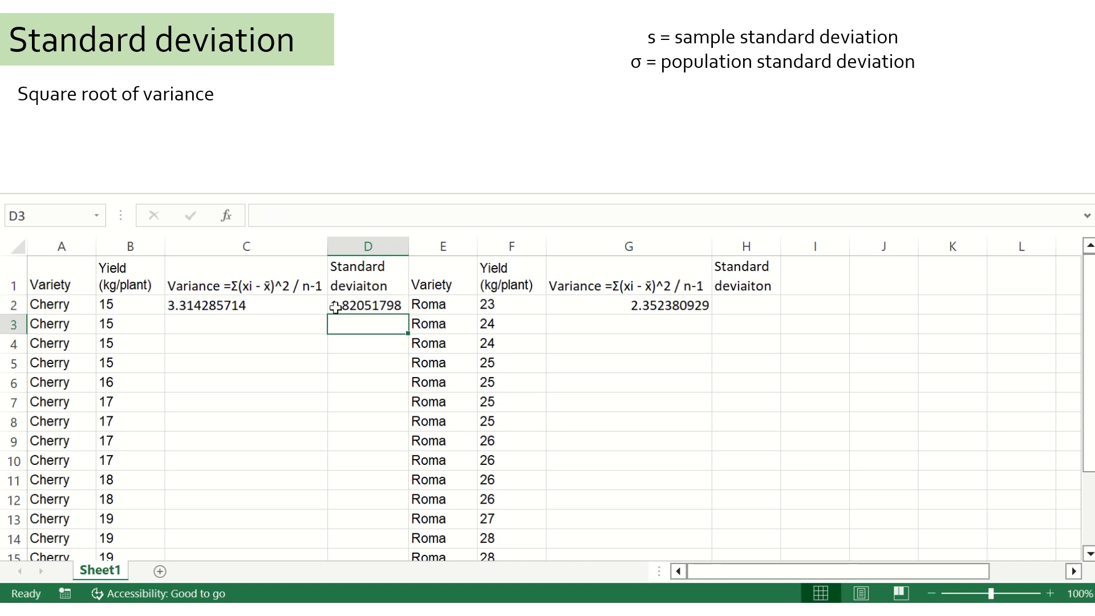
Compute the Roma standard deviation with =sqrt(G2), about 1.5337.
left_click(728, 303)
type("=s")
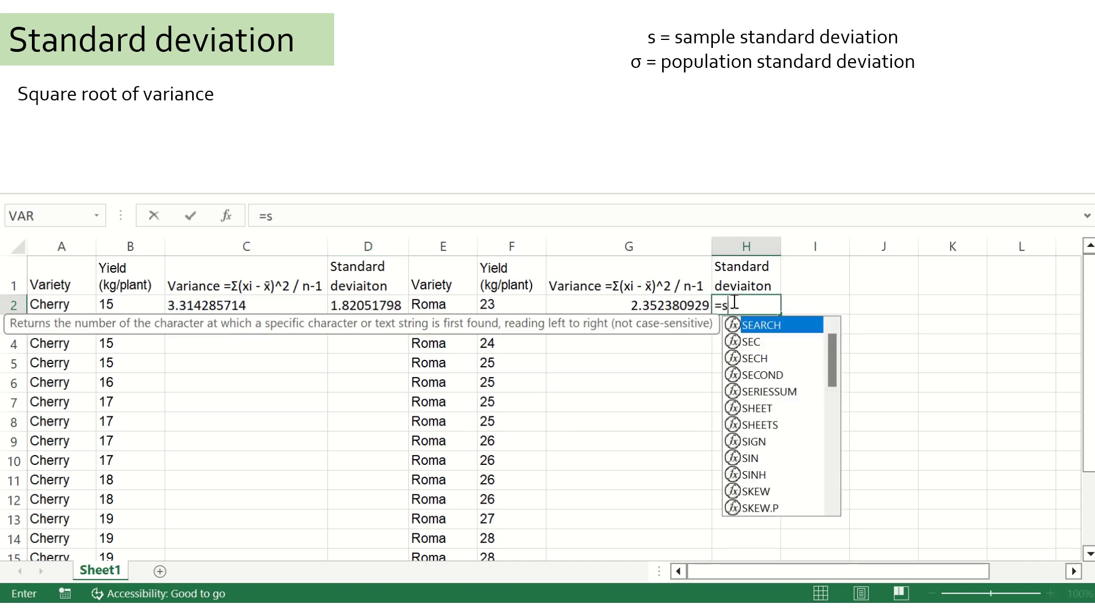
type("qrt(")
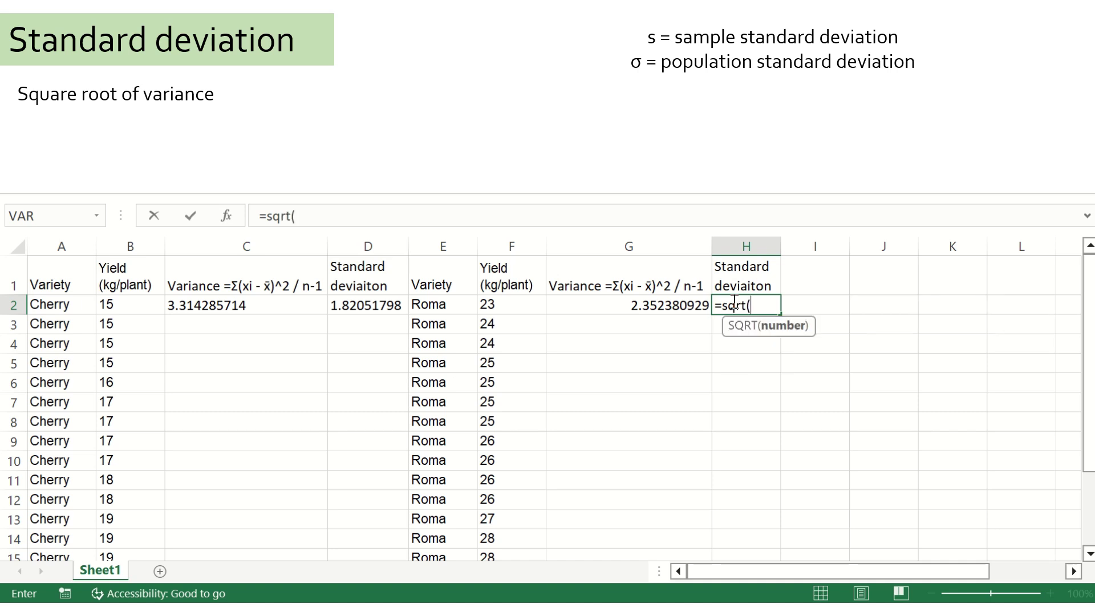
left_click(582, 309)
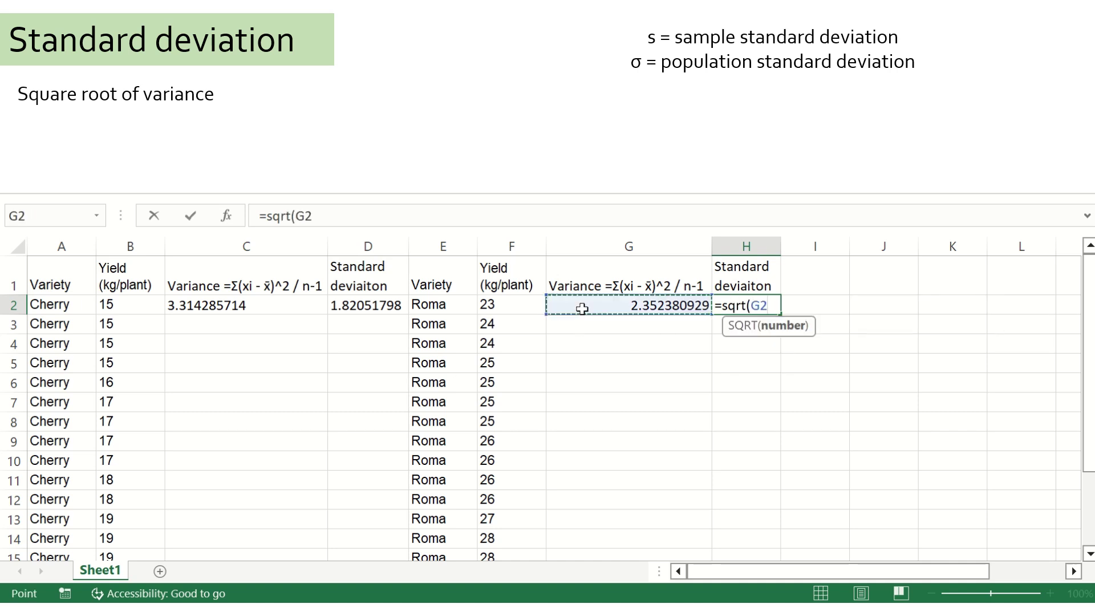
key("Return")
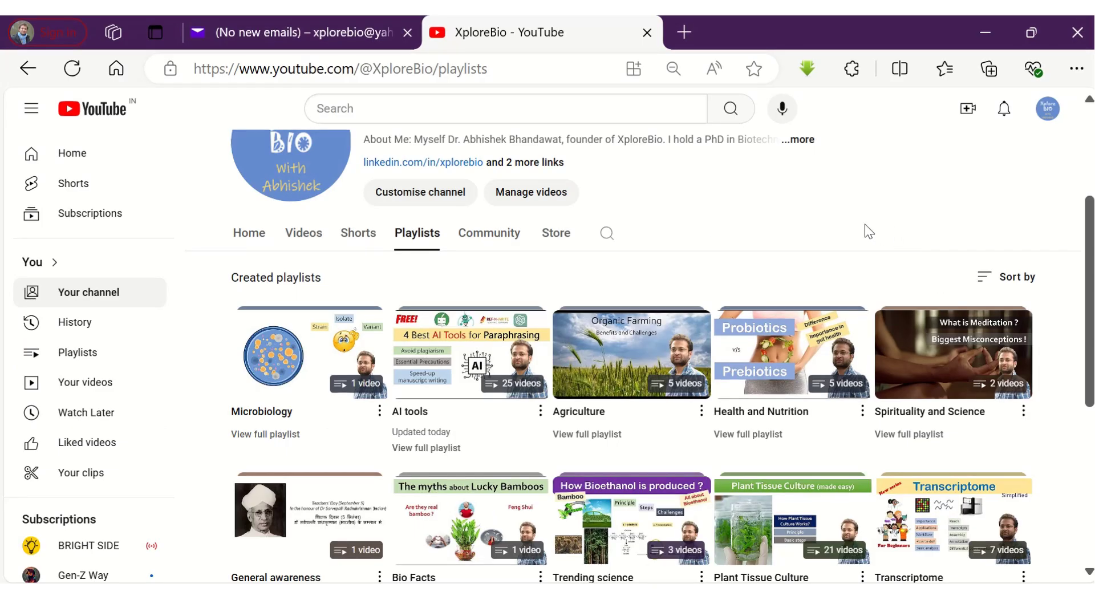
Browse the channel's playlists and view the full AI tools playlist of 25 videos.
scroll(837, 234, "down", 2)
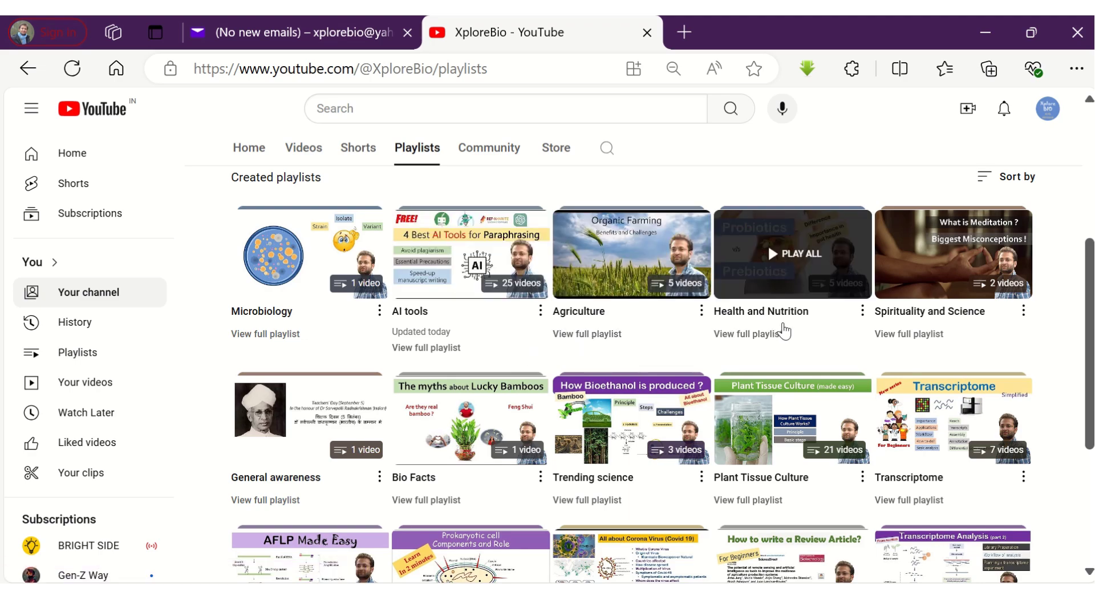
scroll(782, 332, "down", 4)
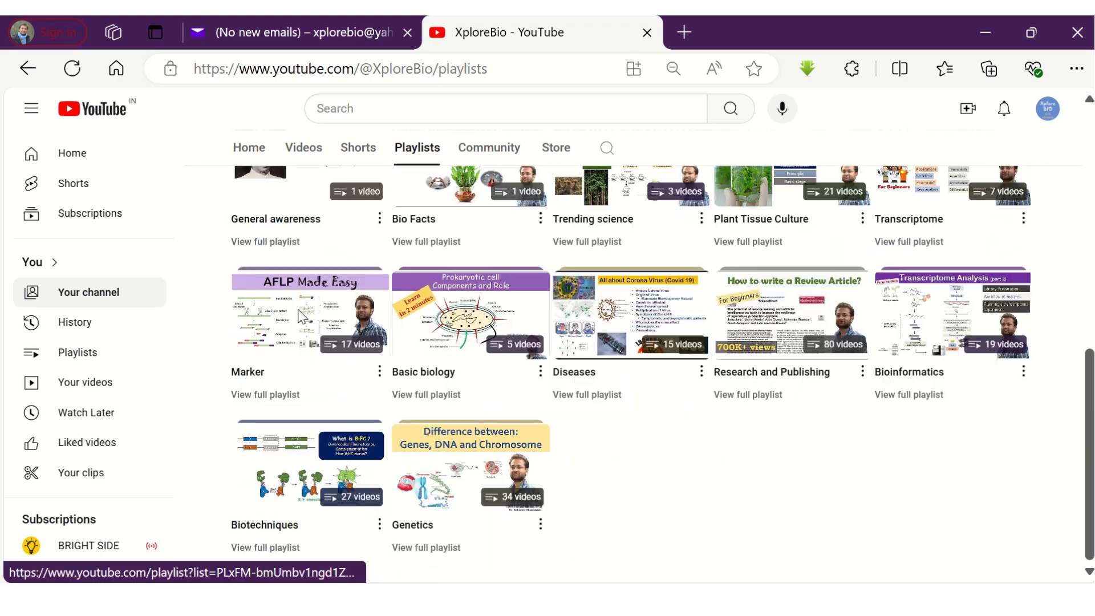
scroll(298, 317, "down", 1)
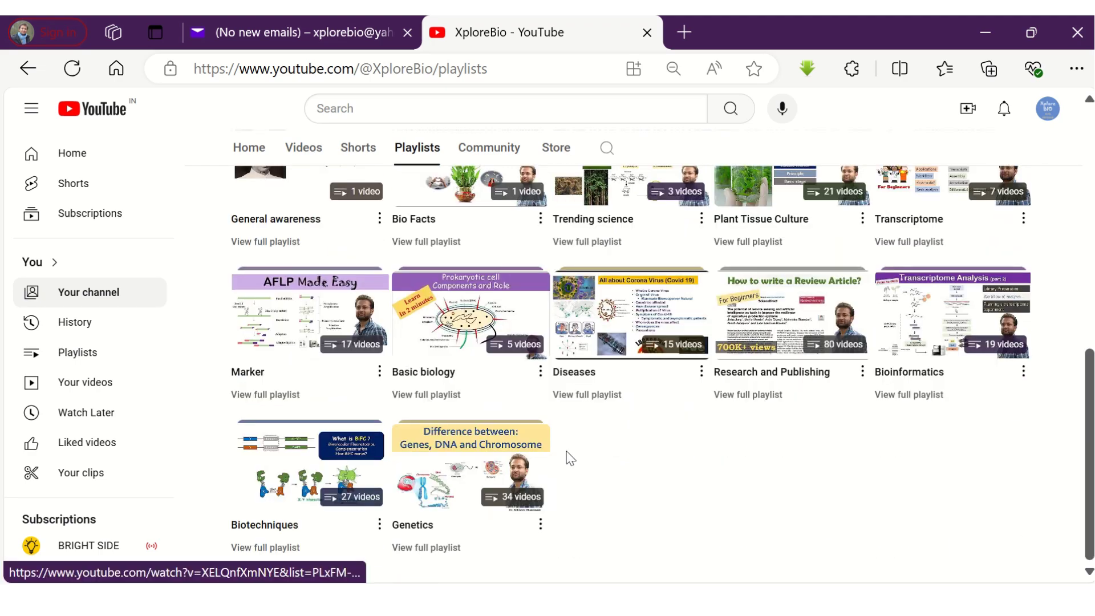
scroll(610, 444, "up", 2)
scroll(611, 444, "up", 2)
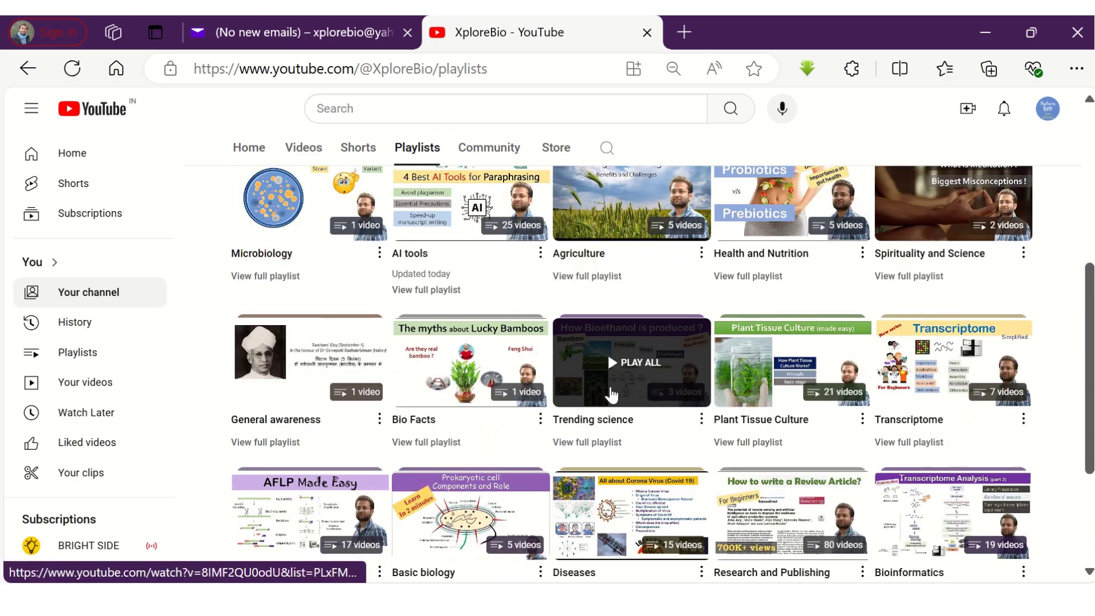
left_click(427, 290)
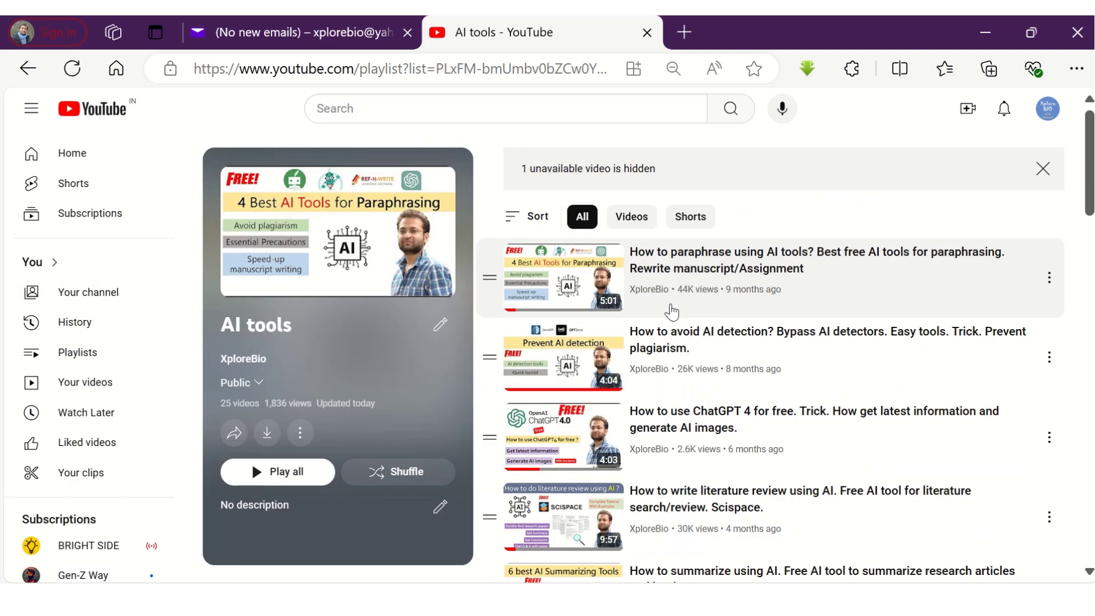
scroll(876, 339, "down", 10)
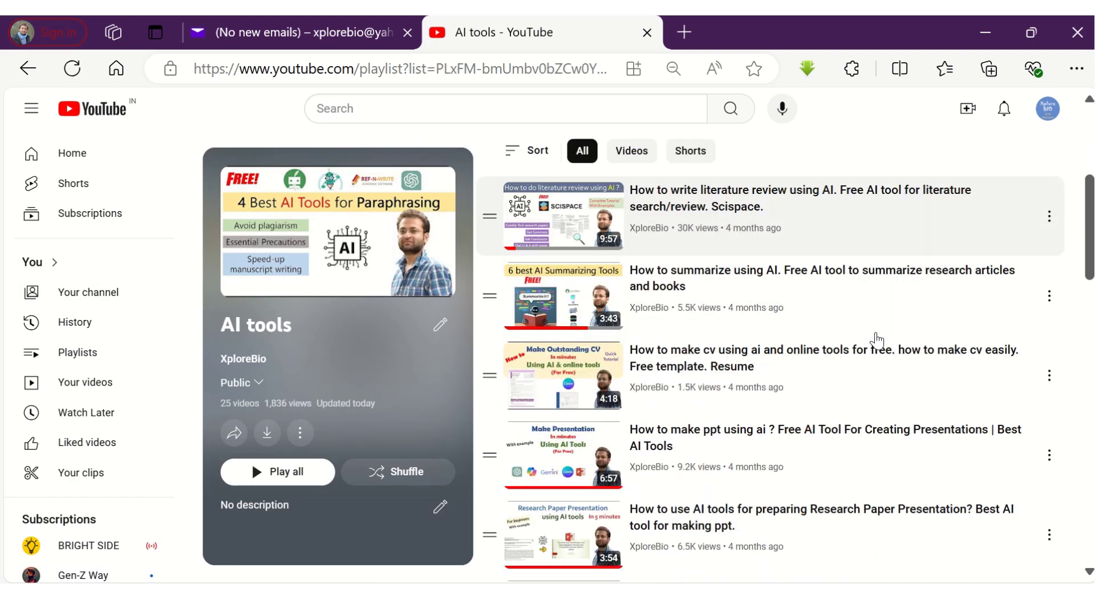
scroll(877, 341, "down", 6)
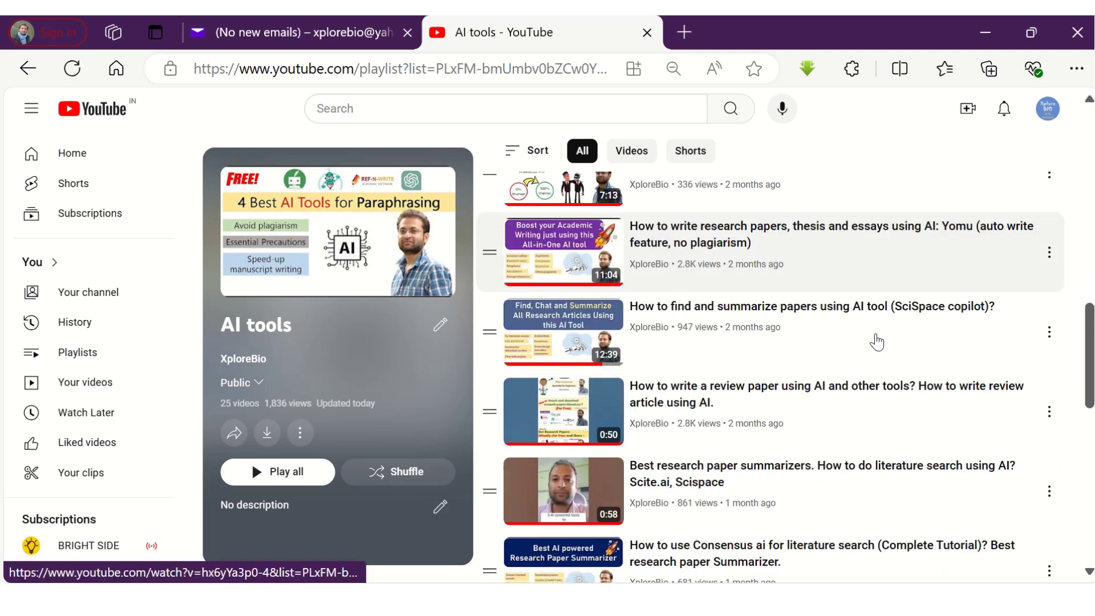
scroll(877, 341, "down", 8)
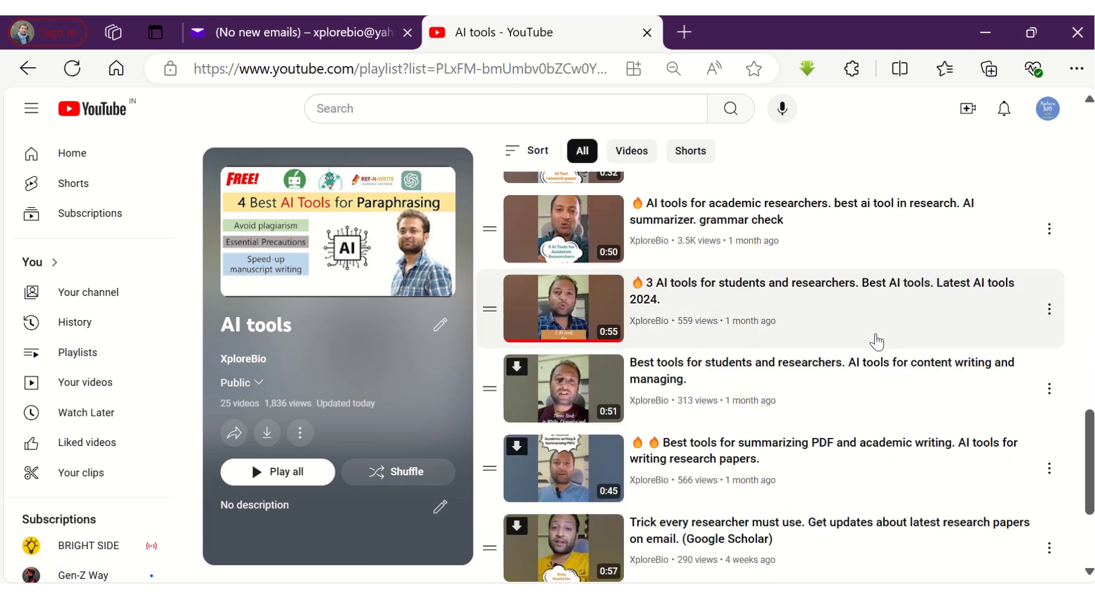
scroll(876, 341, "down", 2)
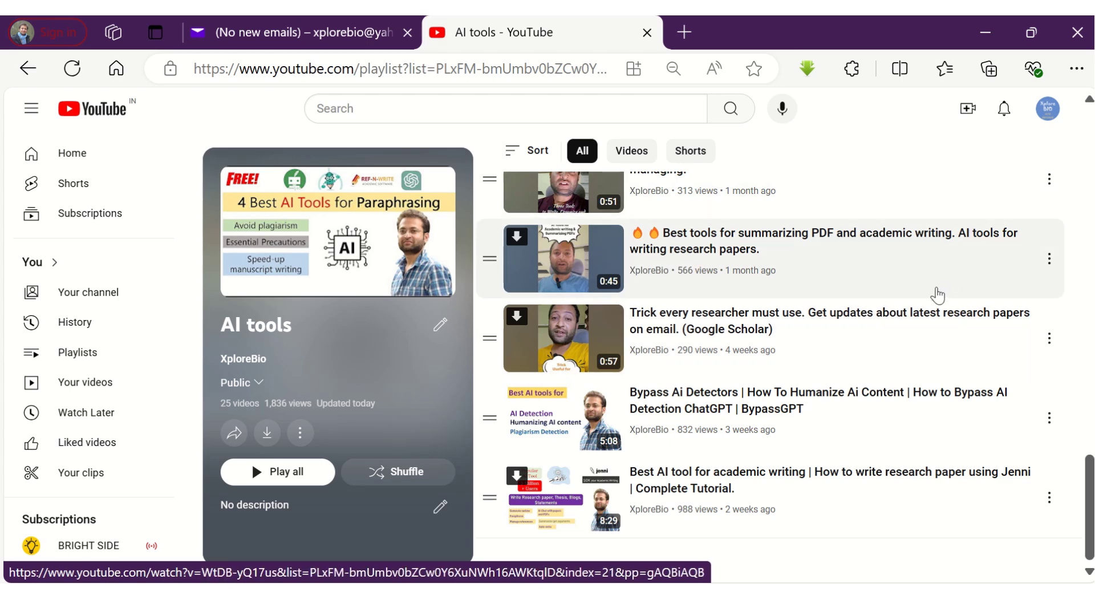
scroll(933, 298, "up", 3)
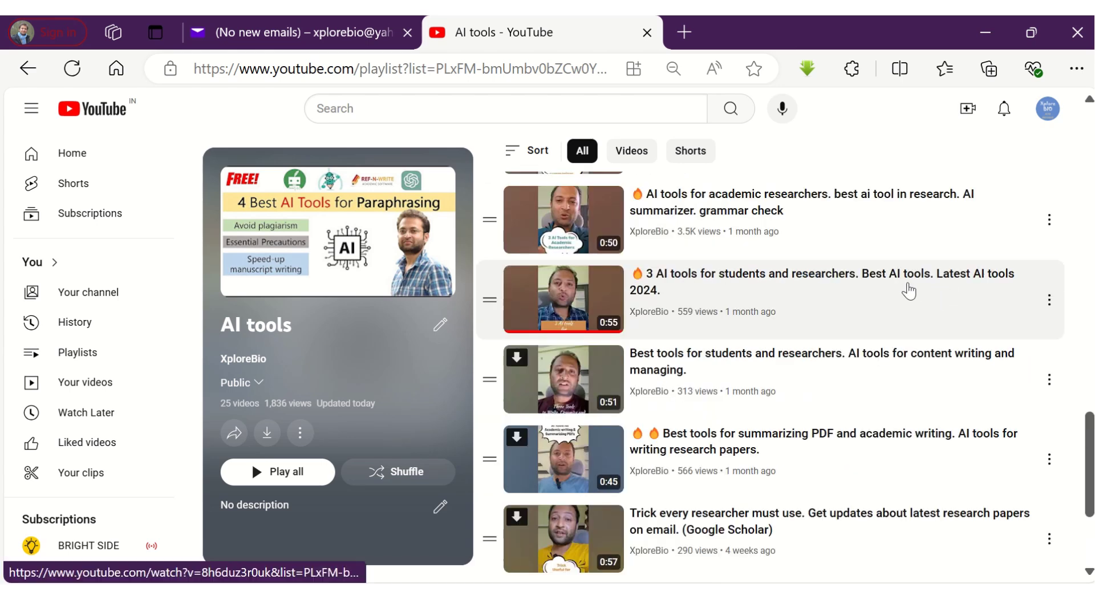